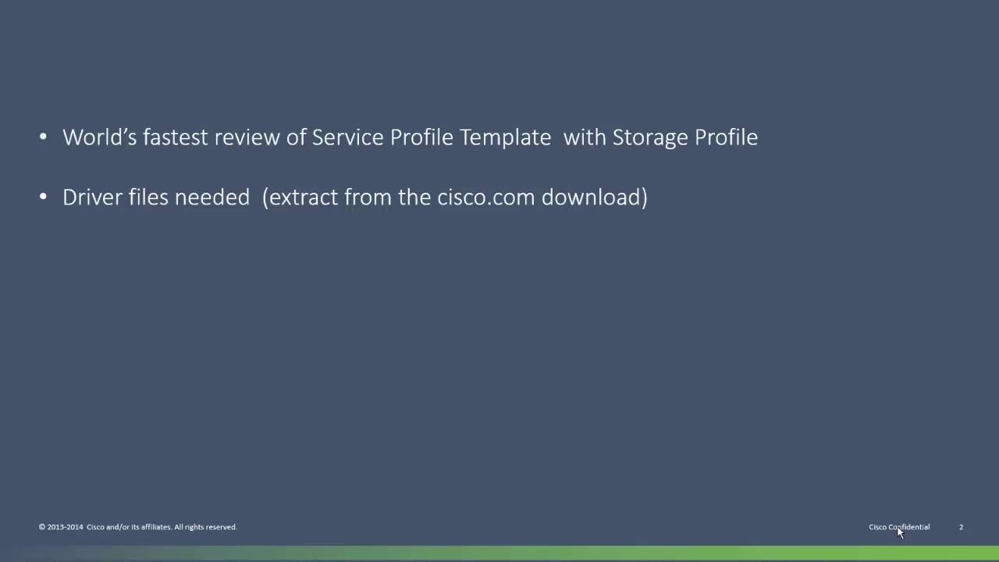
left_click(899, 531)
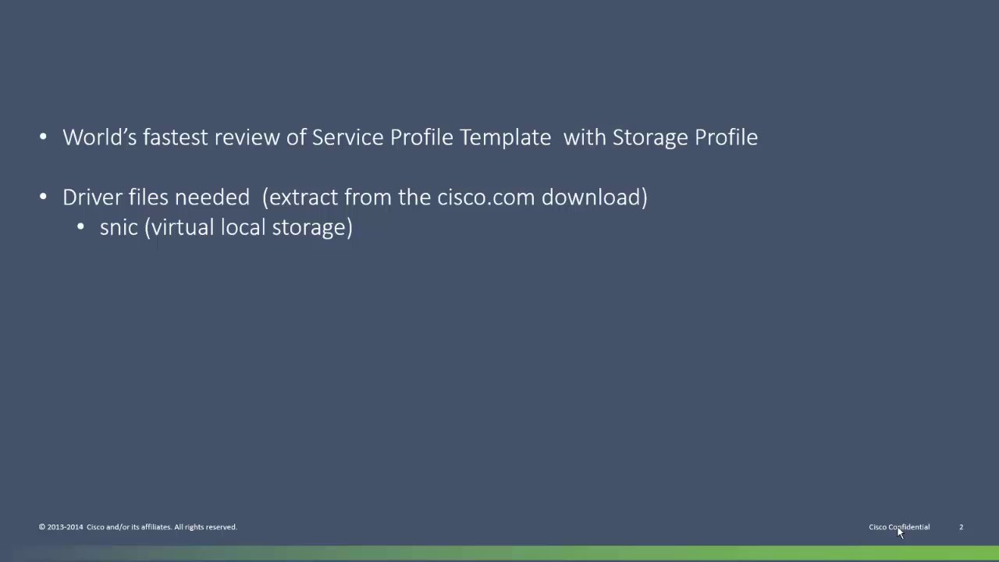
left_click(899, 531)
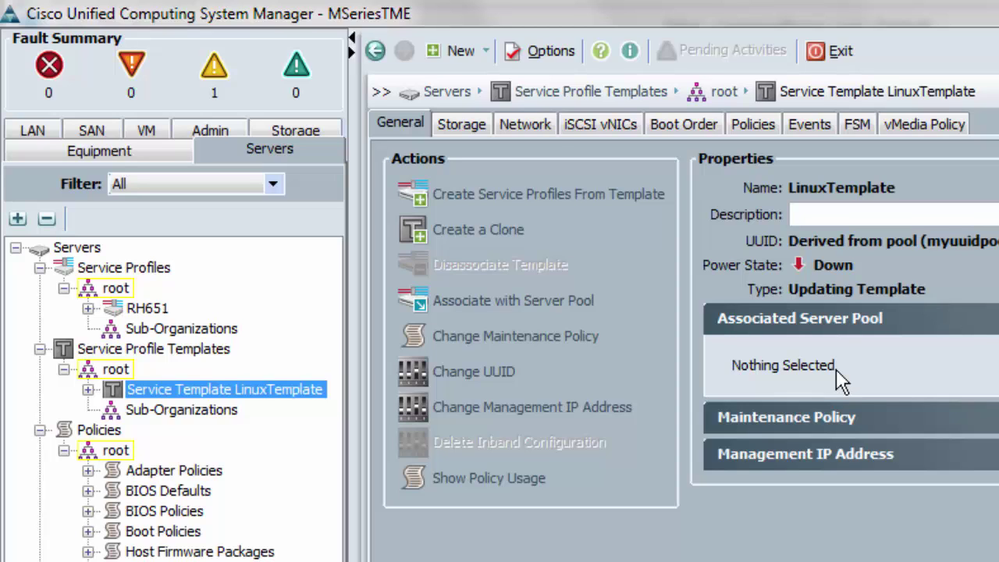
Review the LinuxTemplate service profile template's LUN configuration, network settings and boot order
left_click(465, 126)
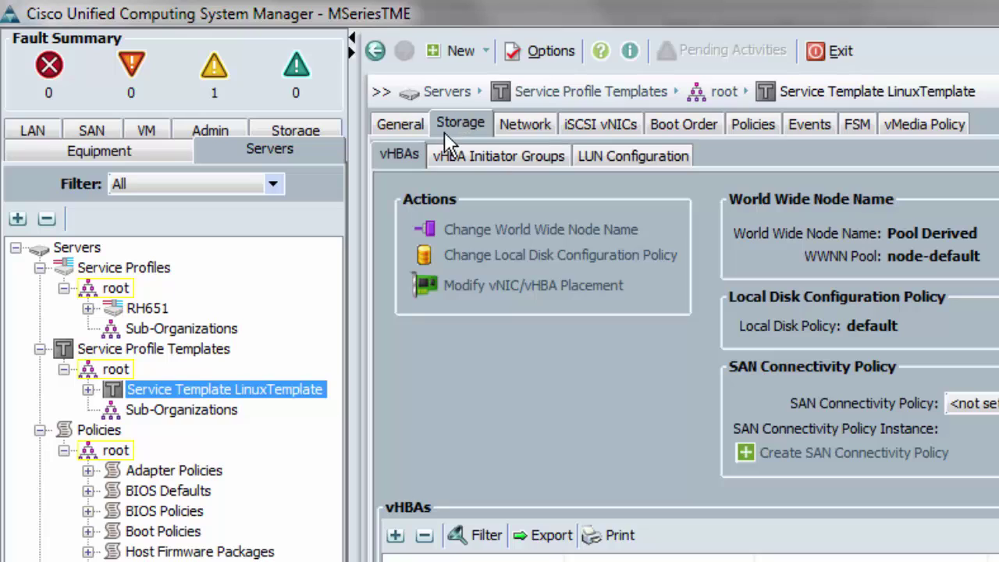
left_click(613, 161)
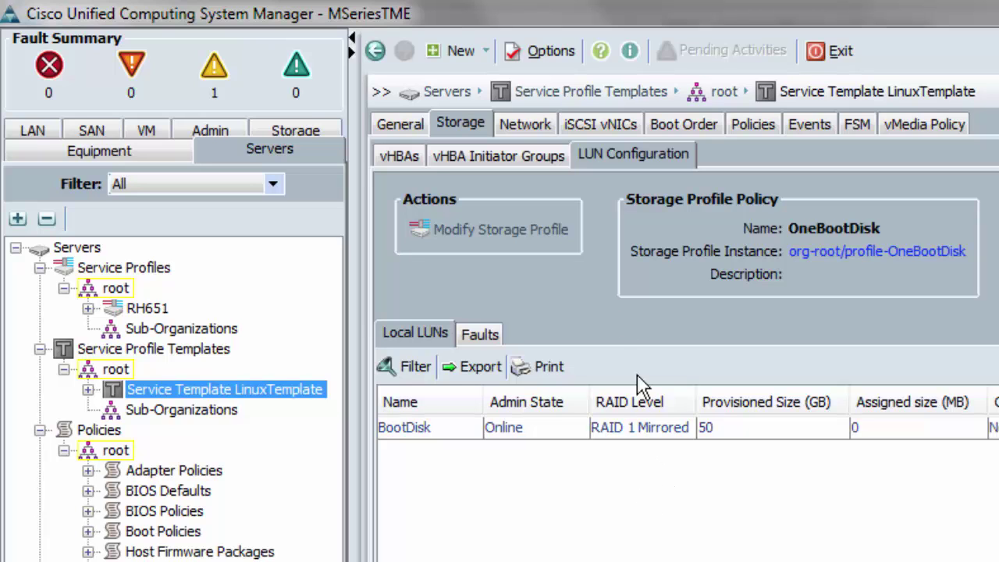
left_click(525, 127)
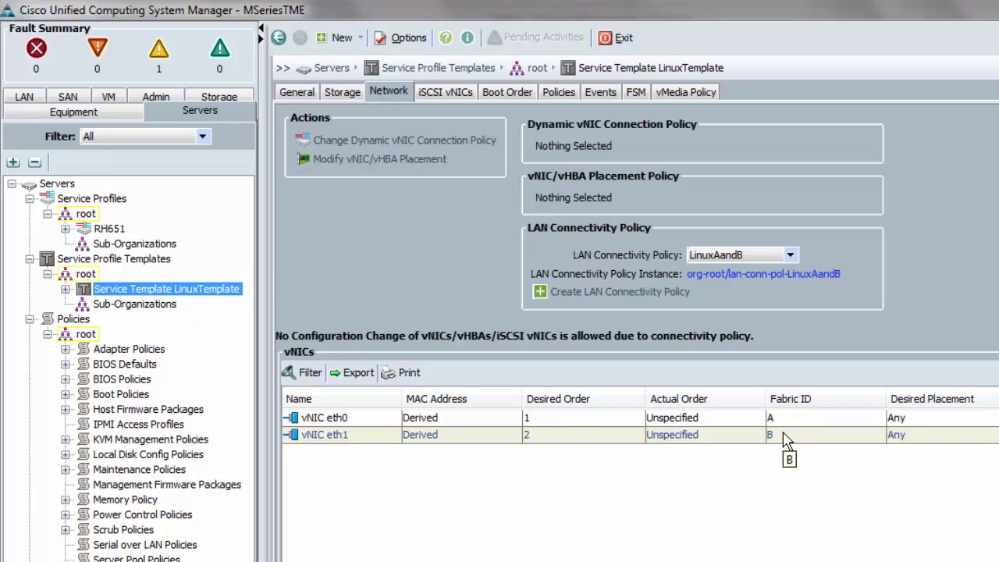
left_click(504, 94)
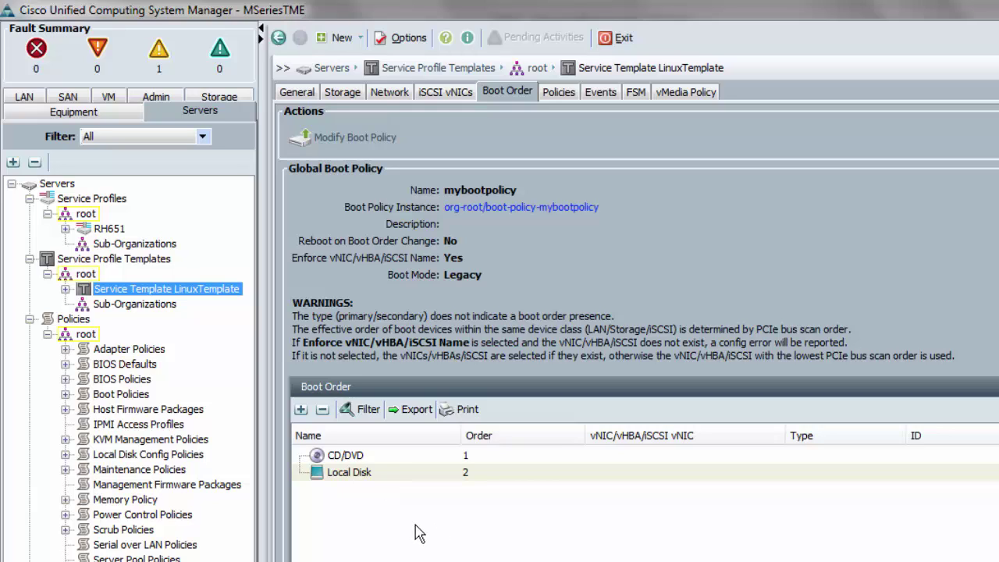
Create one service profile from LinuxTemplate with the naming prefix AAARedHat70- and suffix starting number 1
right_click(175, 295)
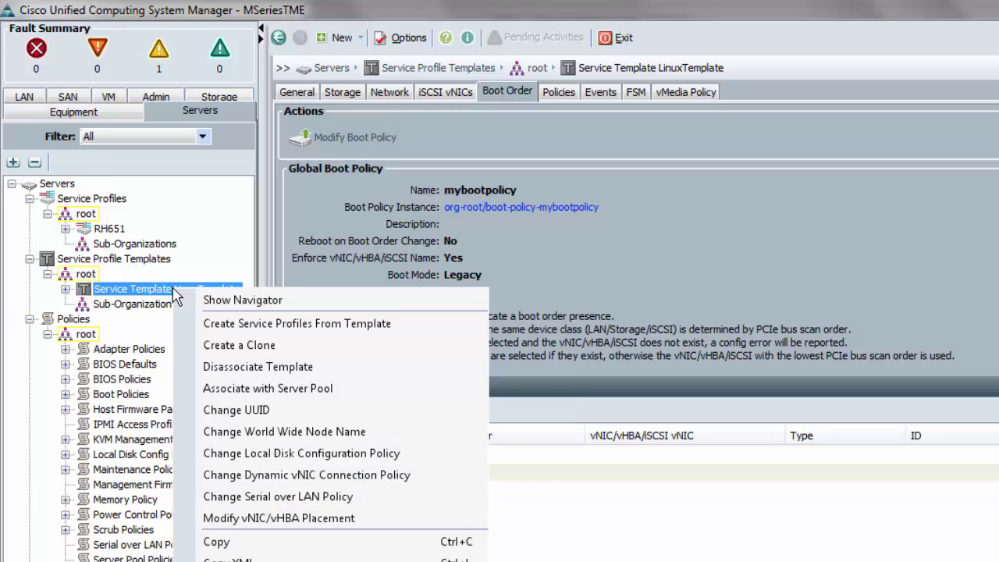
left_click(243, 325)
type("A")
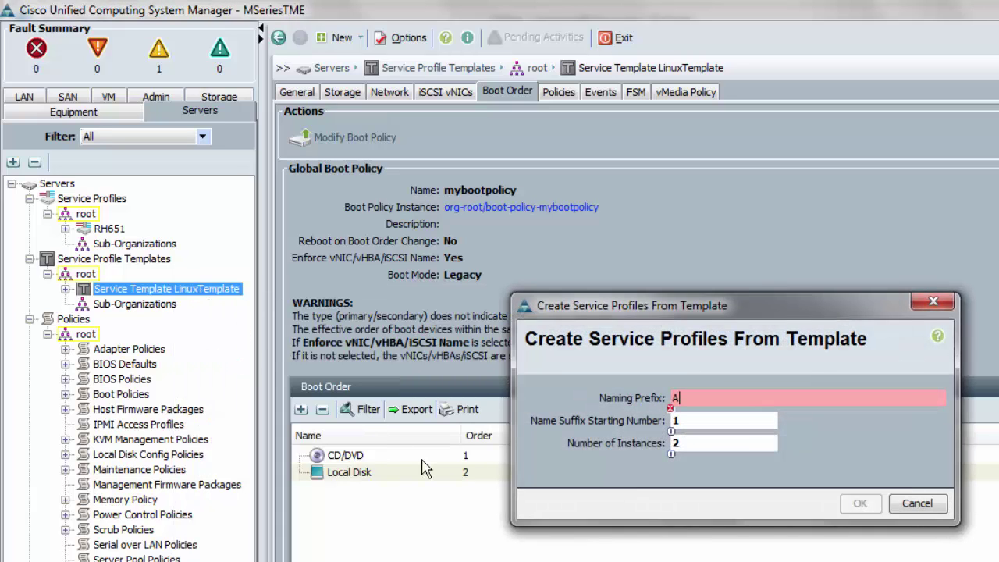
type("AAR")
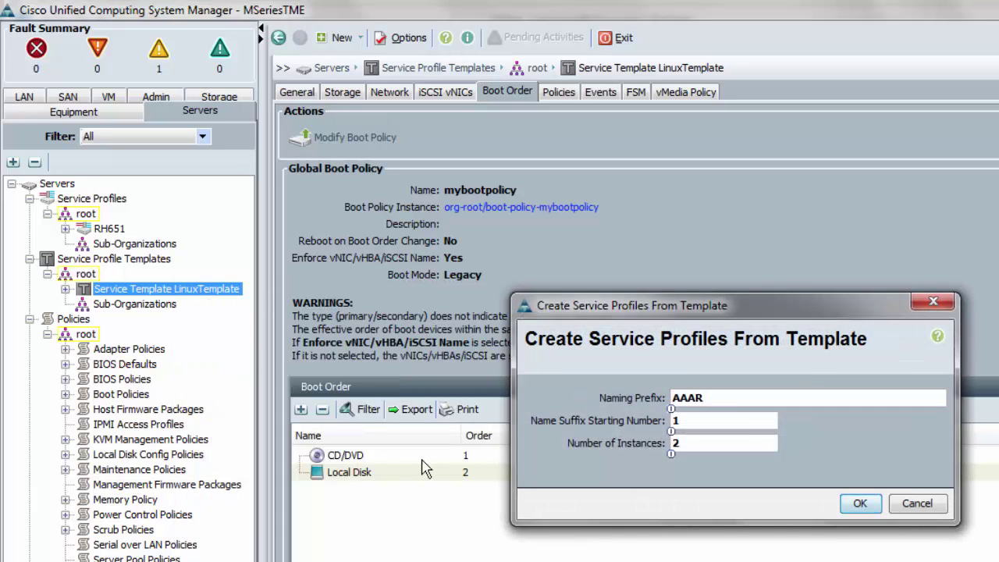
type("edHat70-")
double_click(673, 443)
type("1")
left_click(871, 507)
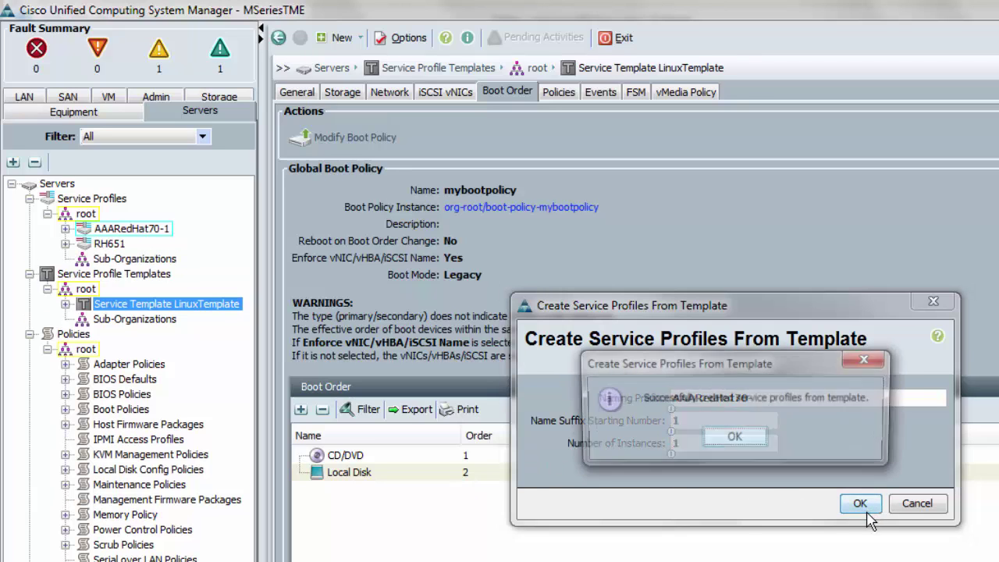
left_click(736, 437)
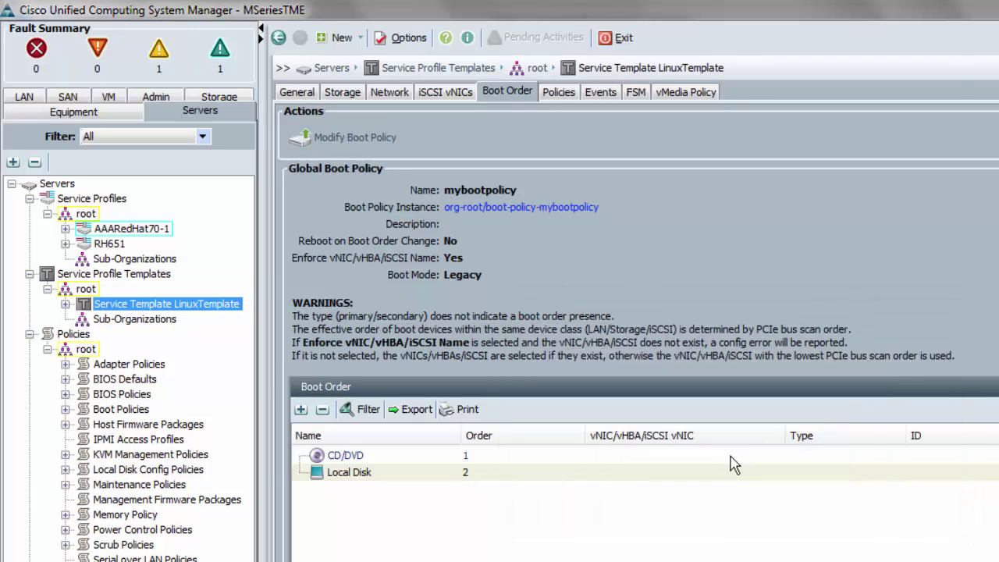
Associate service profile AAARedHat70-1 with the existing server in chassis 1, slot 2, instance 2, accepting the immediate reboot
left_click(145, 234)
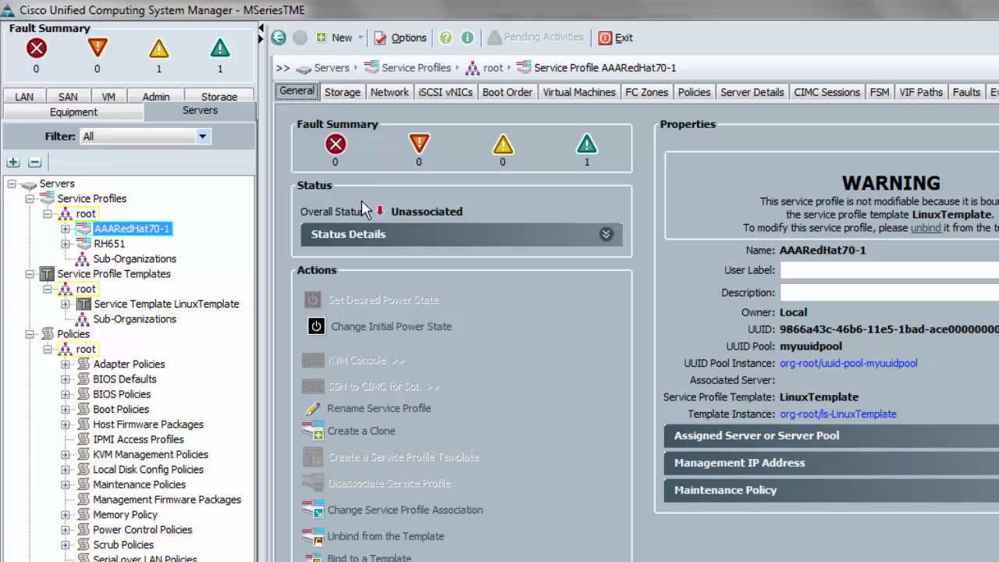
left_click(473, 511)
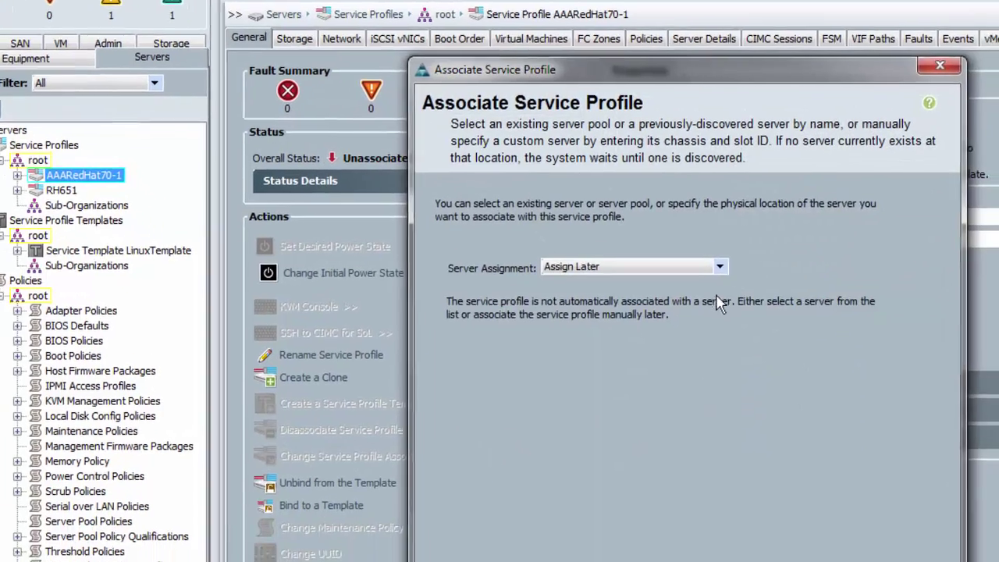
left_click(768, 320)
left_click(507, 252)
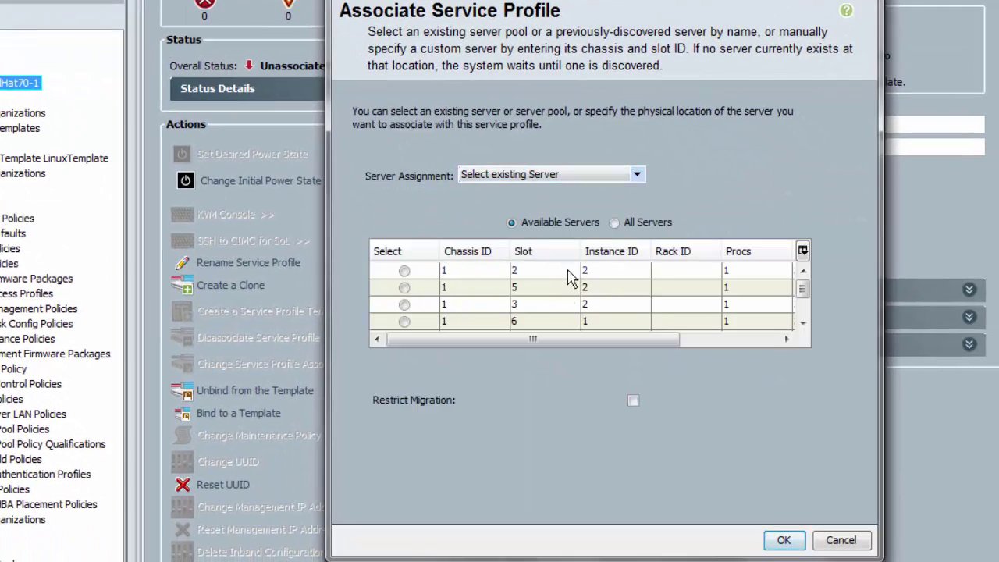
left_click(404, 270)
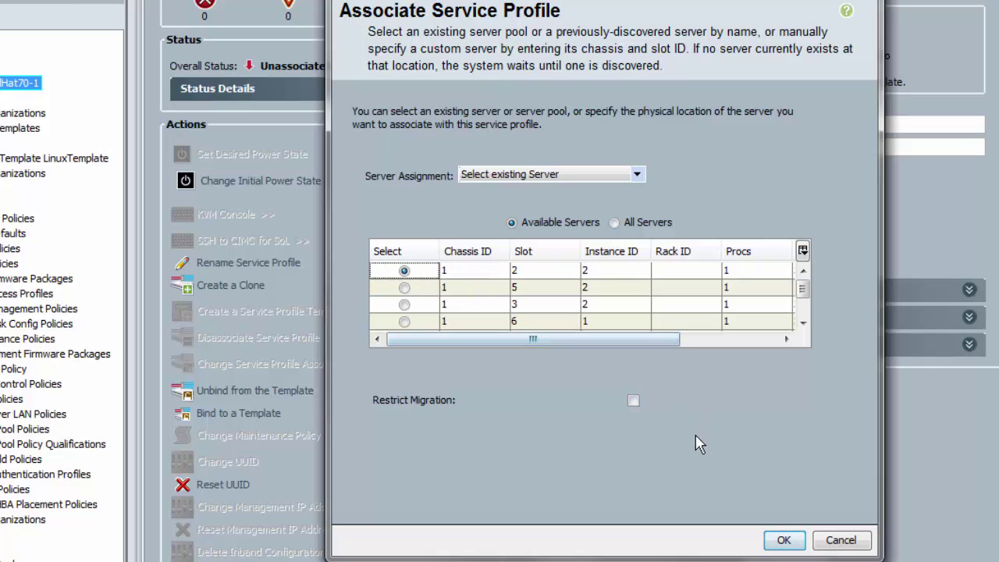
left_click(784, 540)
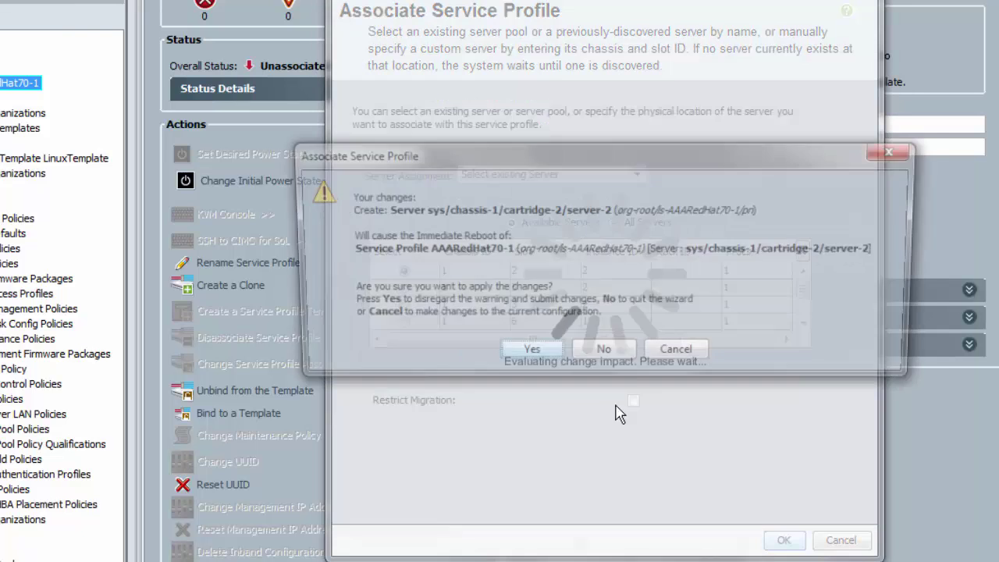
left_click(528, 356)
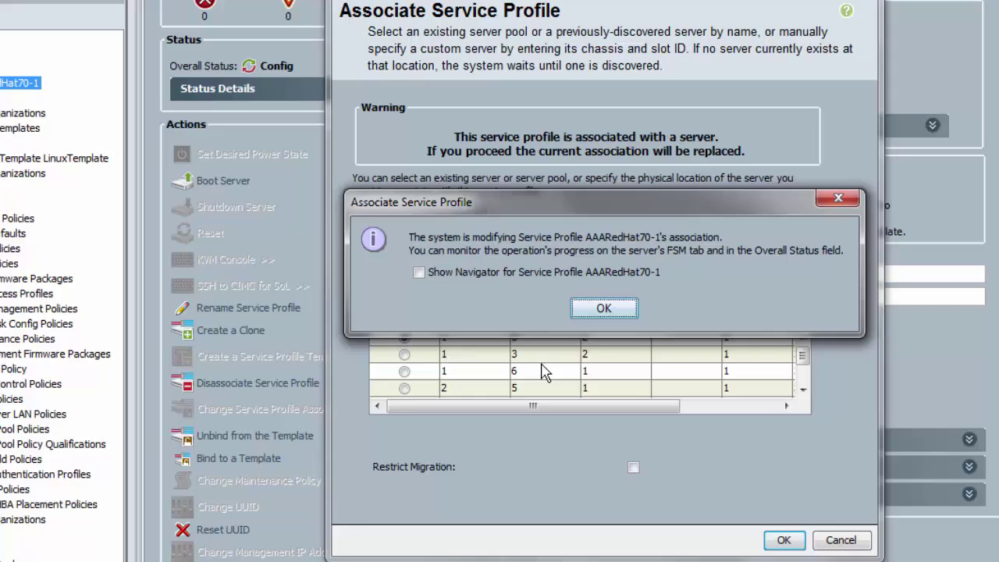
left_click(602, 308)
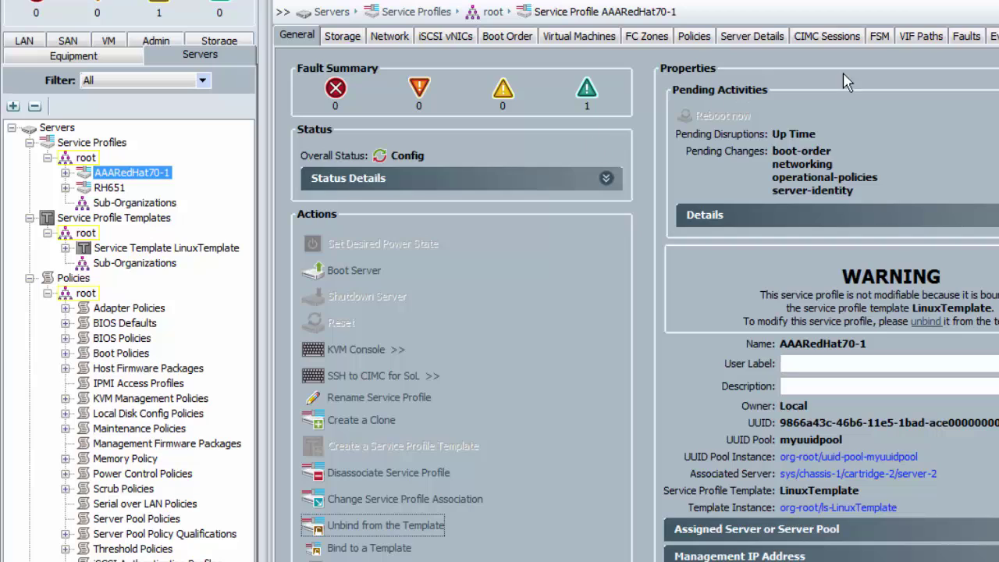
Check the AAARedHat70-1 profile's FSM progress, overall status and local LUN configuration
left_click(877, 39)
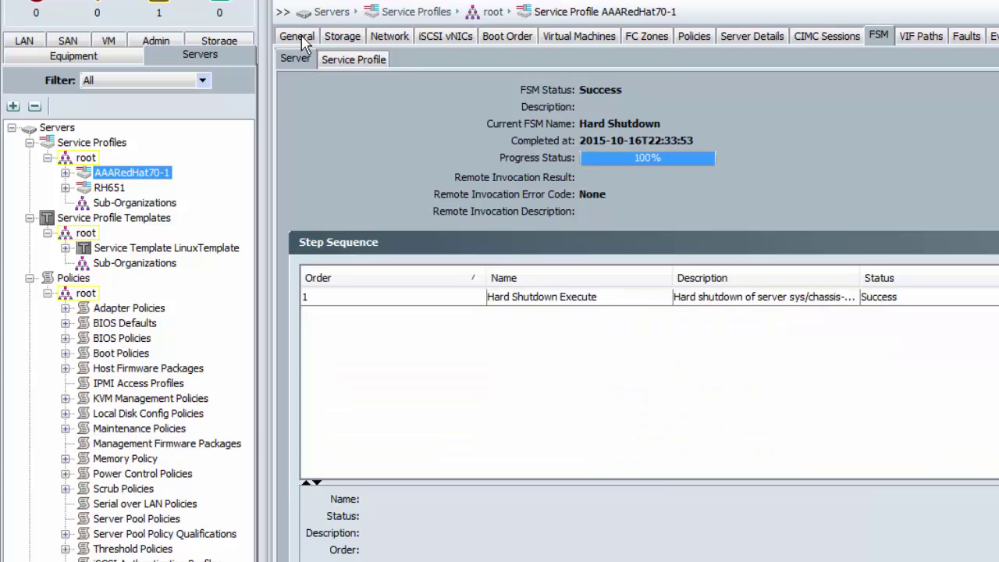
left_click(301, 39)
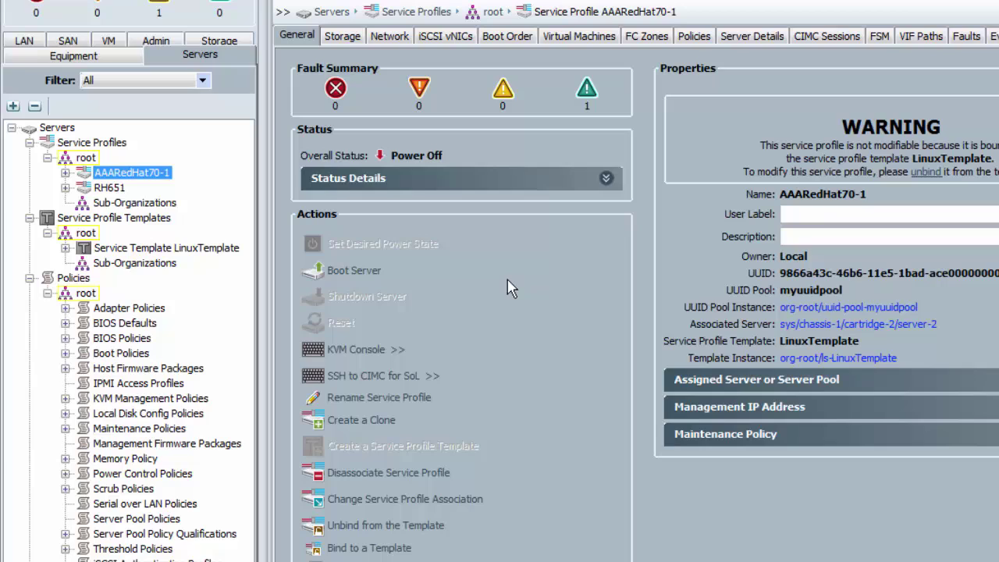
left_click(341, 38)
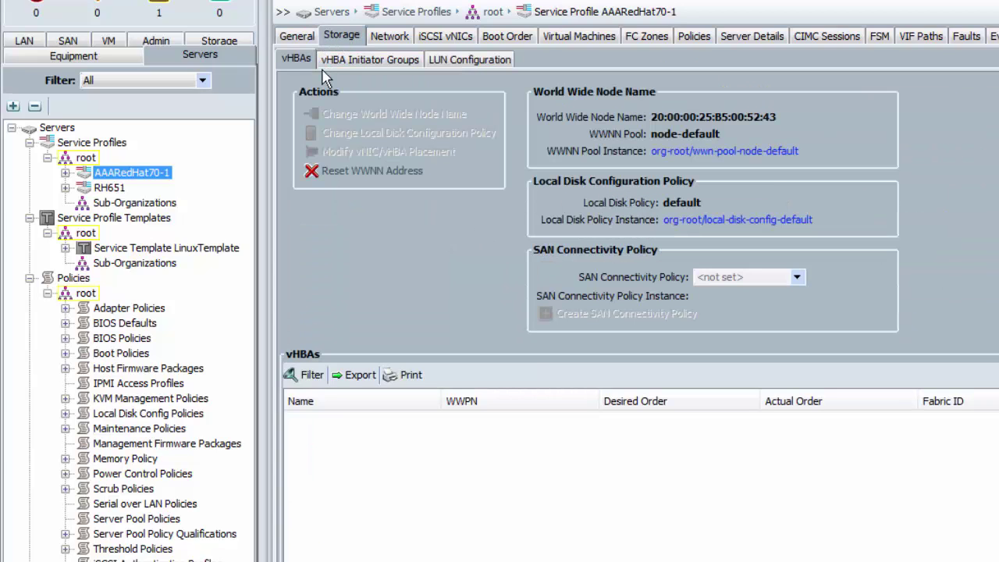
left_click(433, 61)
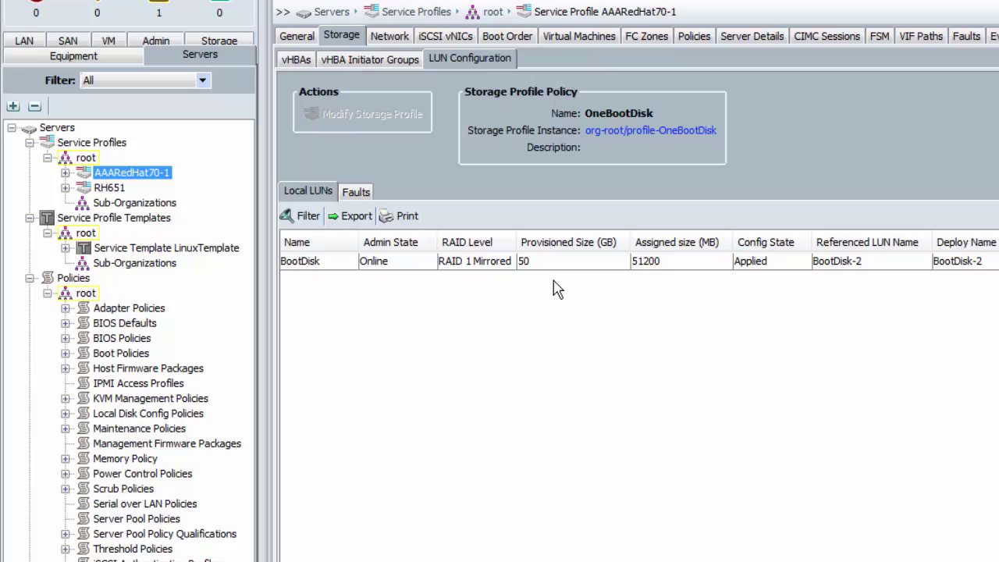
Open the KVM console for AAARedHat70-1 and activate its virtual devices
left_click(297, 36)
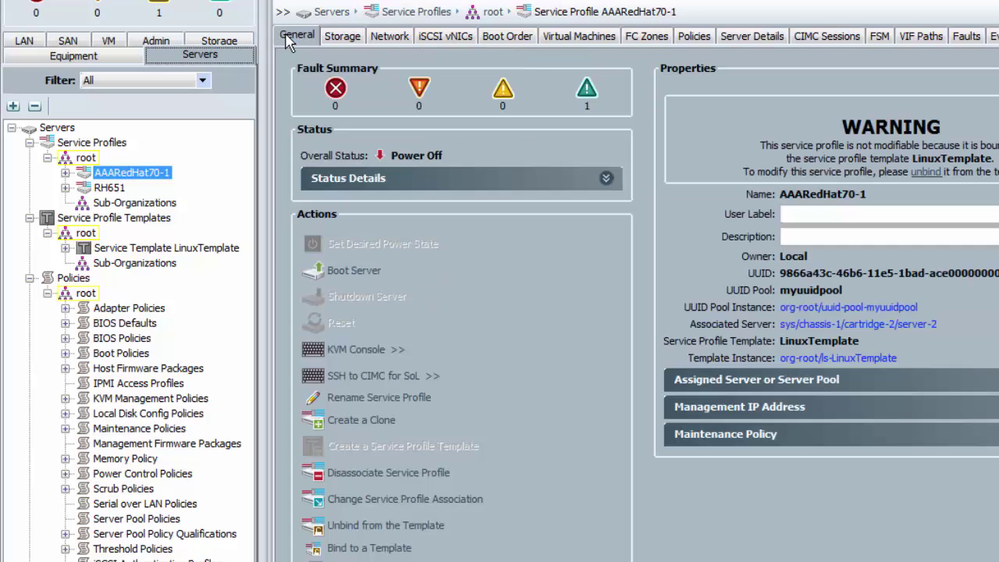
left_click(363, 356)
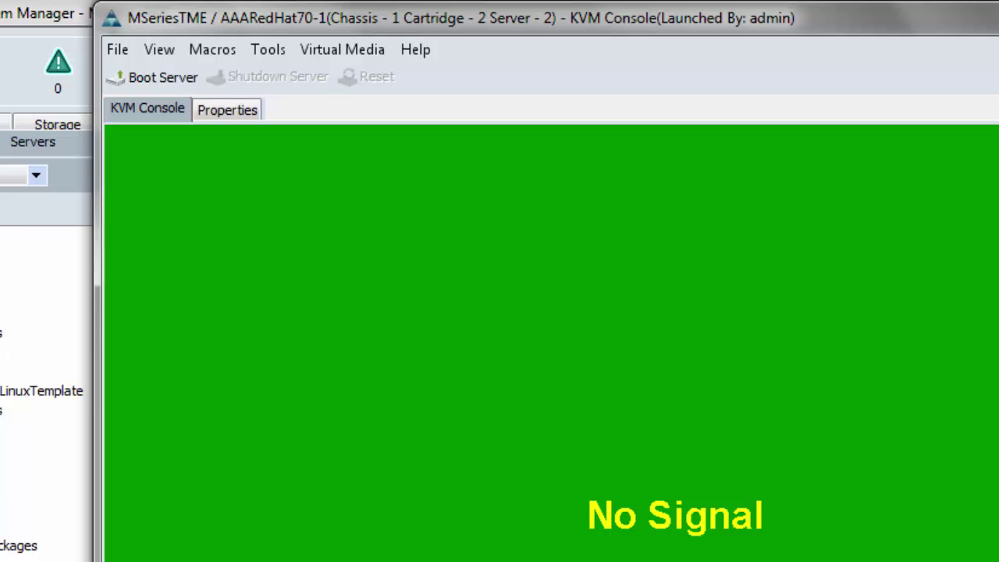
left_click(341, 52)
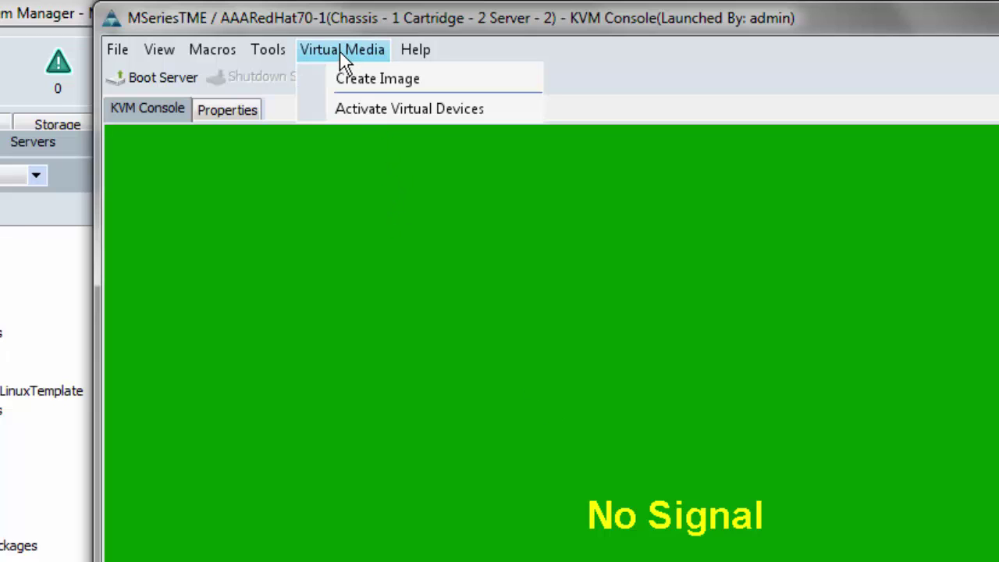
left_click(380, 111)
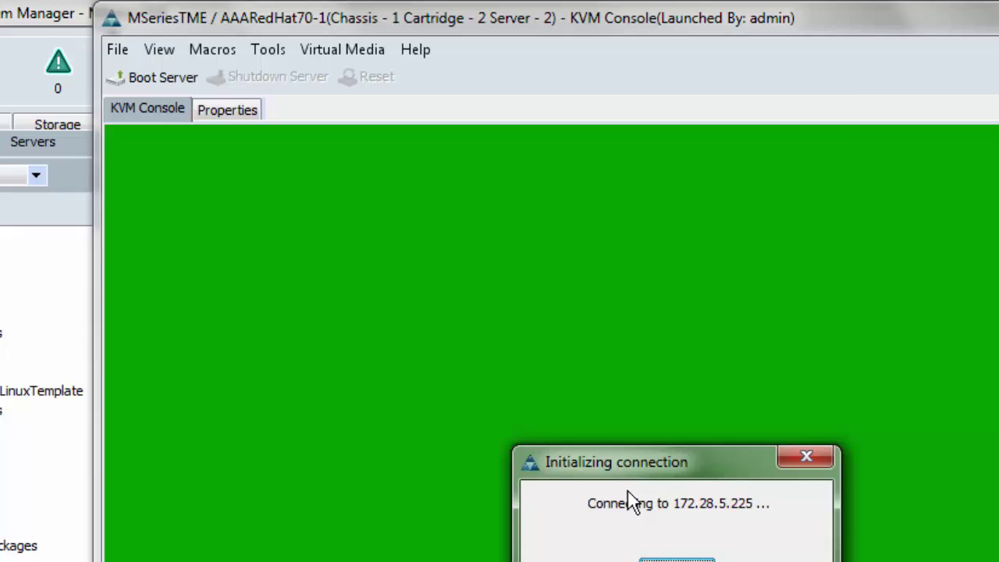
Map rhel-server-7.0-x86_64-dvd.iso from the Downloads folder as the server's virtual CD/DVD
left_click(323, 50)
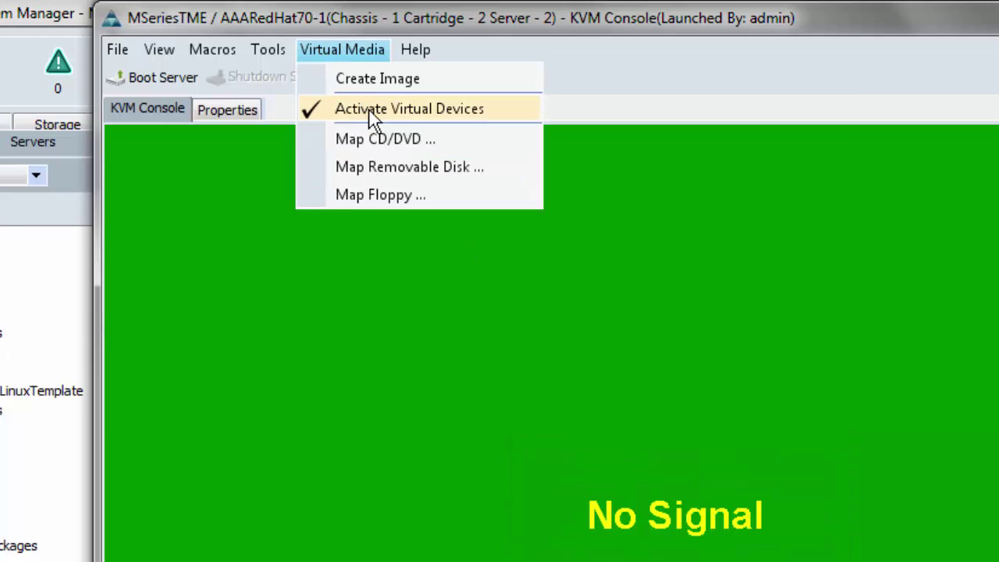
left_click(370, 142)
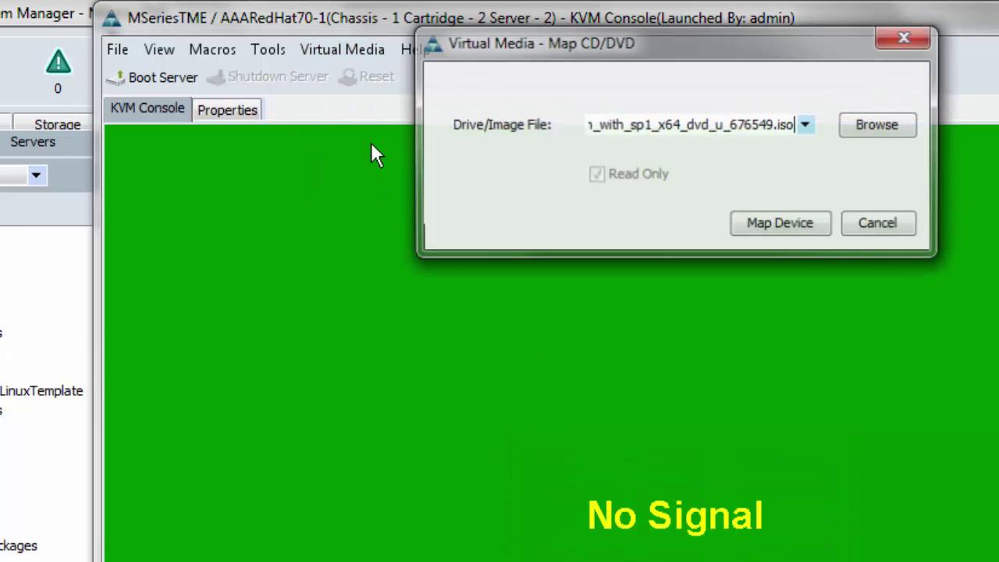
left_click(861, 128)
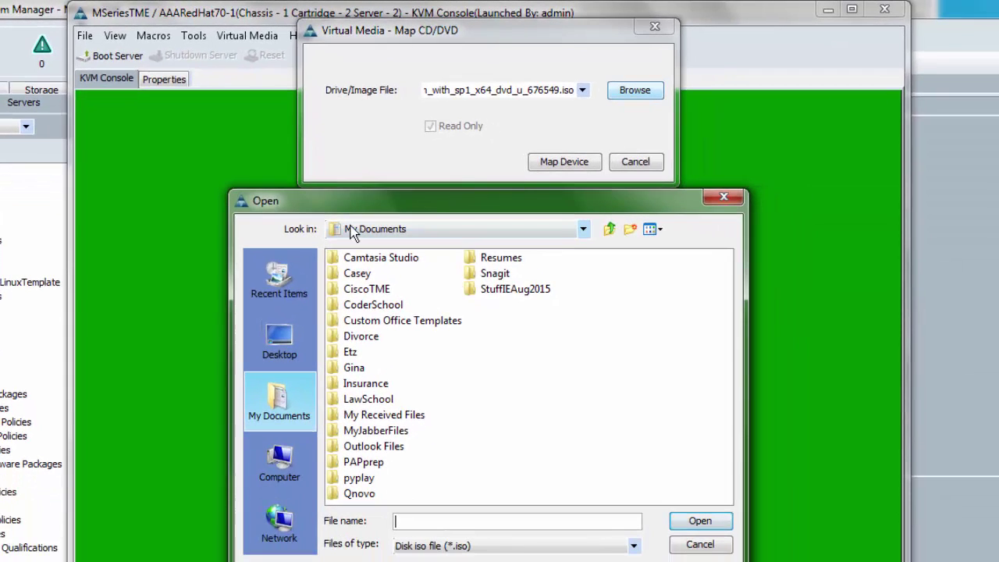
left_click(365, 236)
left_click(366, 261)
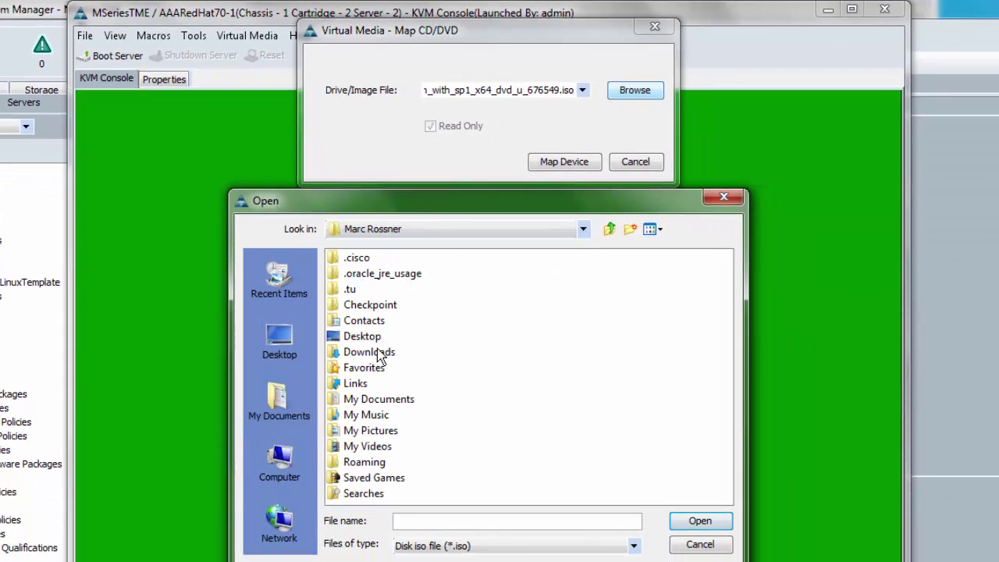
double_click(370, 352)
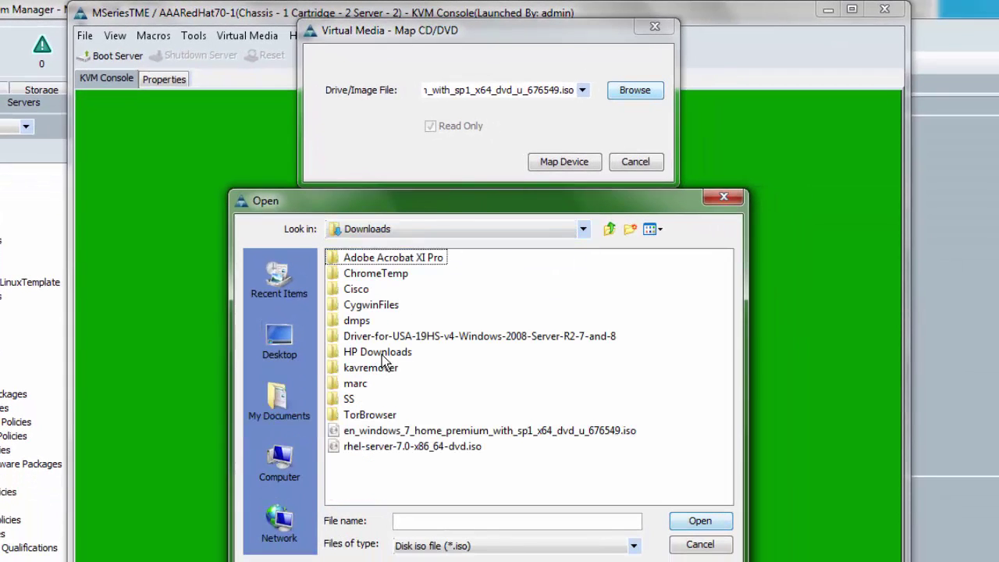
left_click(435, 447)
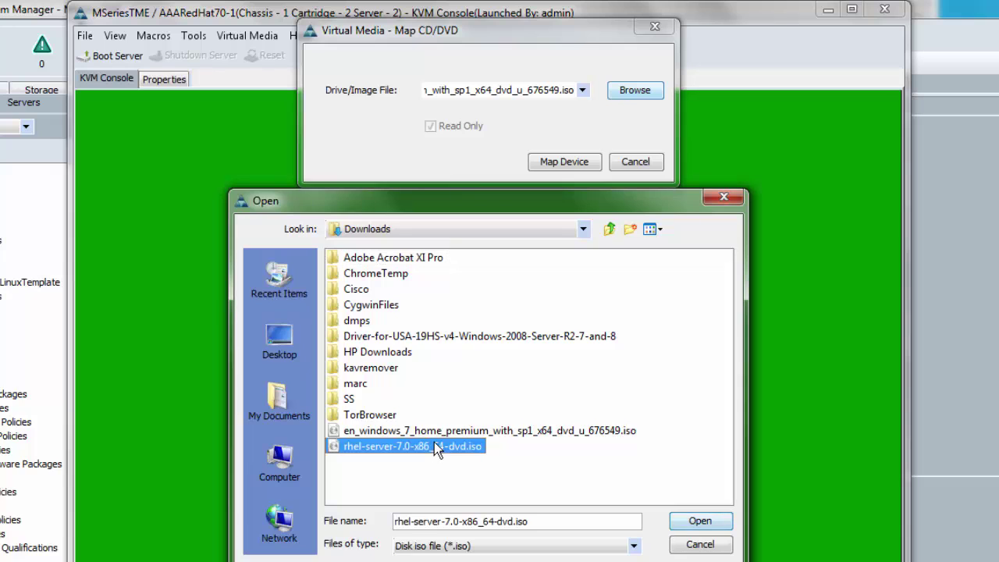
double_click(336, 451)
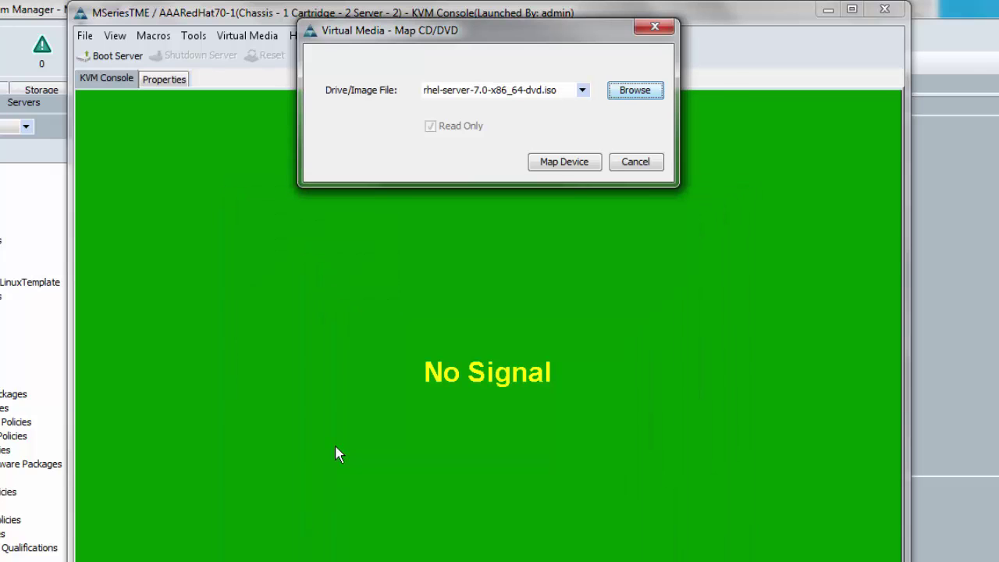
left_click(578, 164)
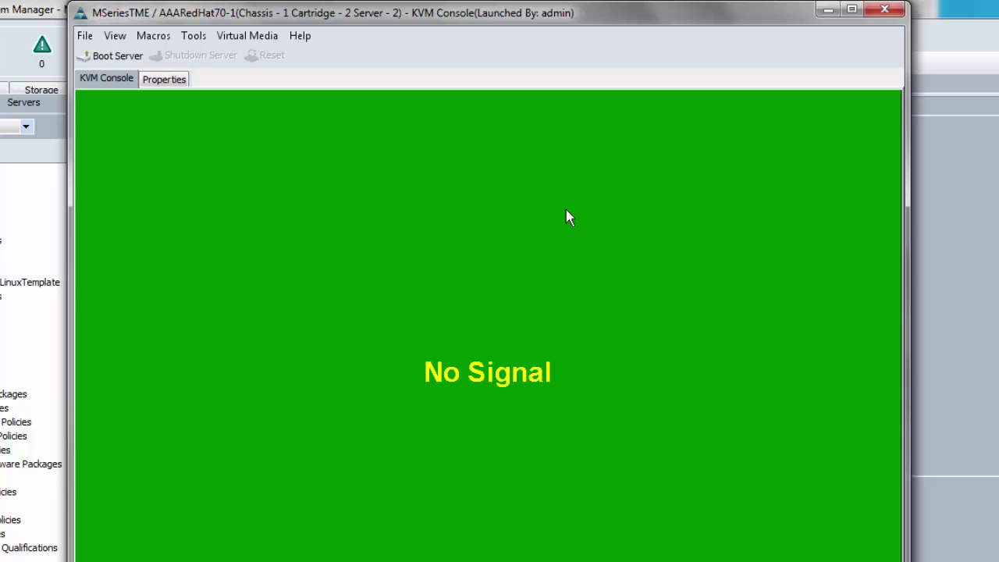
Boot the server associated with service profile AAARedHat70-1
left_click(110, 56)
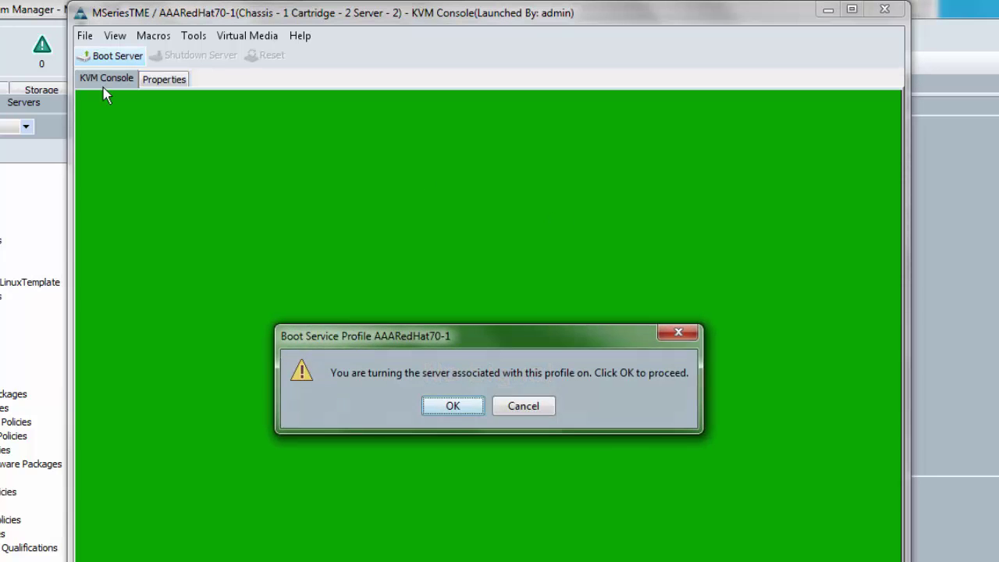
left_click(453, 406)
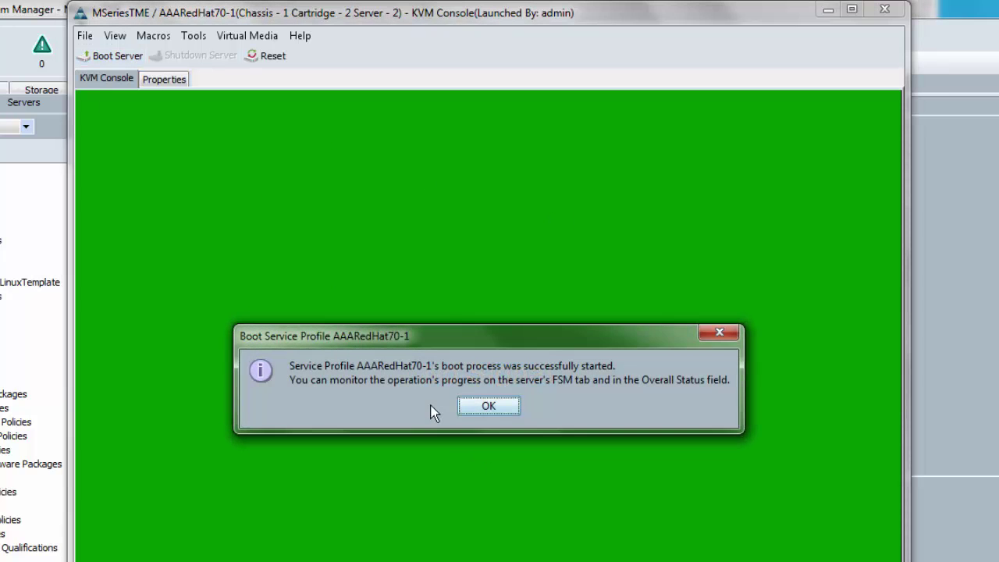
left_click(471, 406)
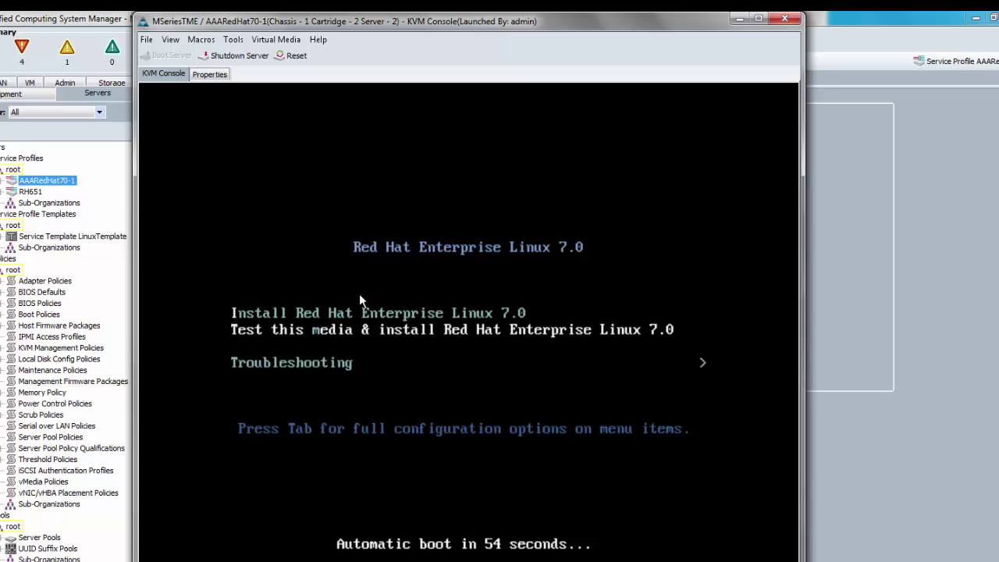
Start the Red Hat Enterprise Linux 7.0 installer in English (United States) and open its Installation Destination settings
key("Up")
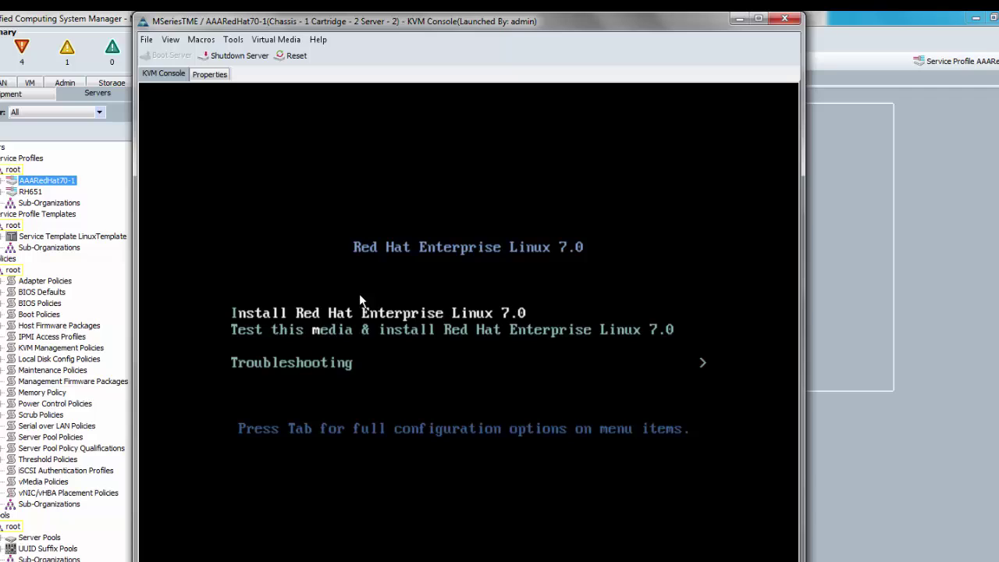
key("Return")
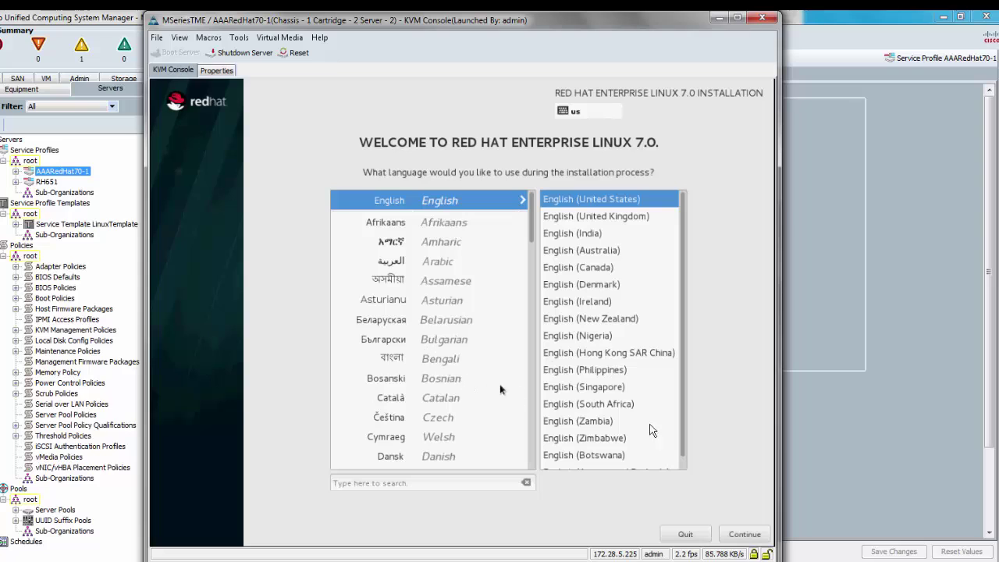
left_click(739, 534)
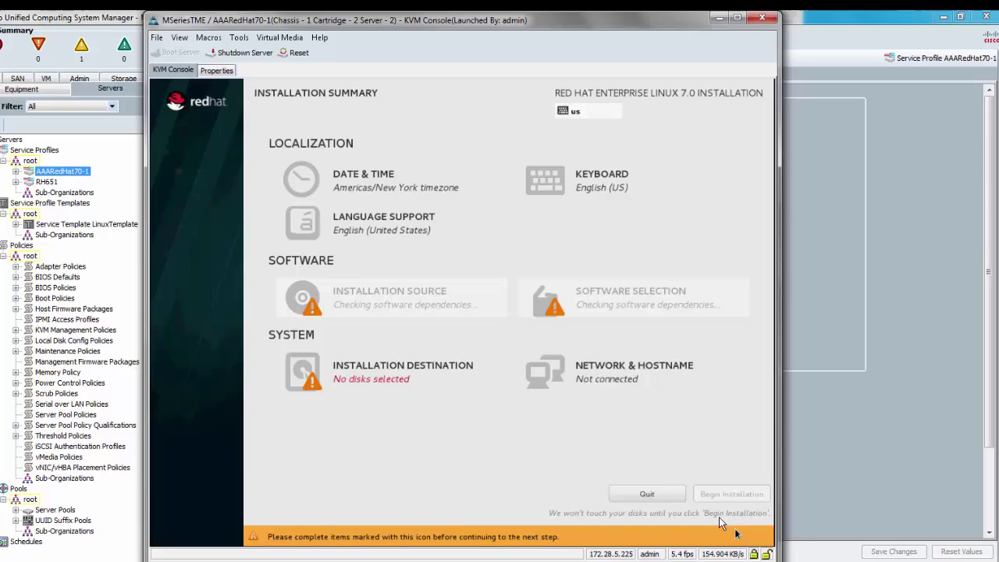
left_click(370, 375)
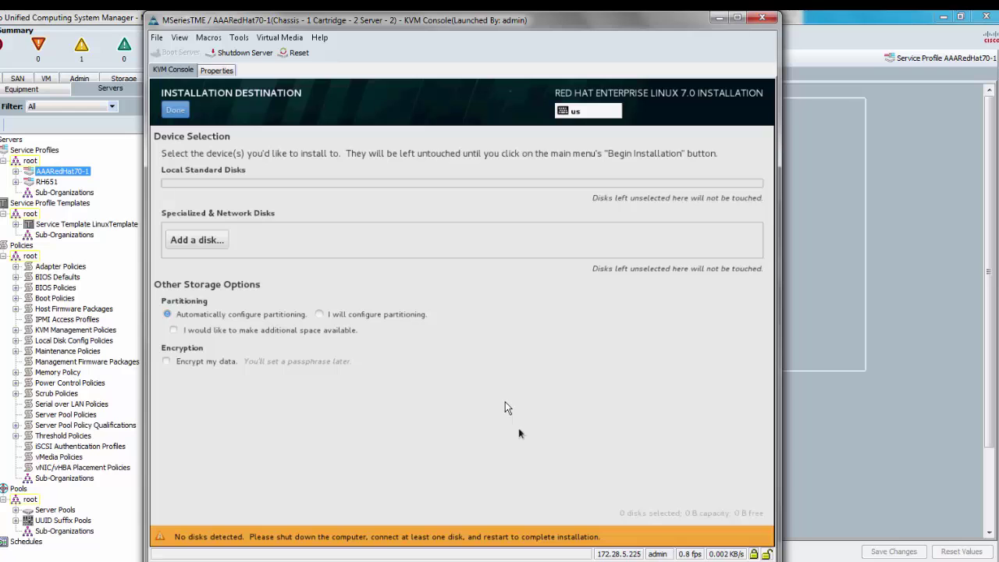
Reset the AAARedHat70-1 server with a power cycle, without waiting for outstanding UCS tasks
left_click(295, 53)
left_click(435, 341)
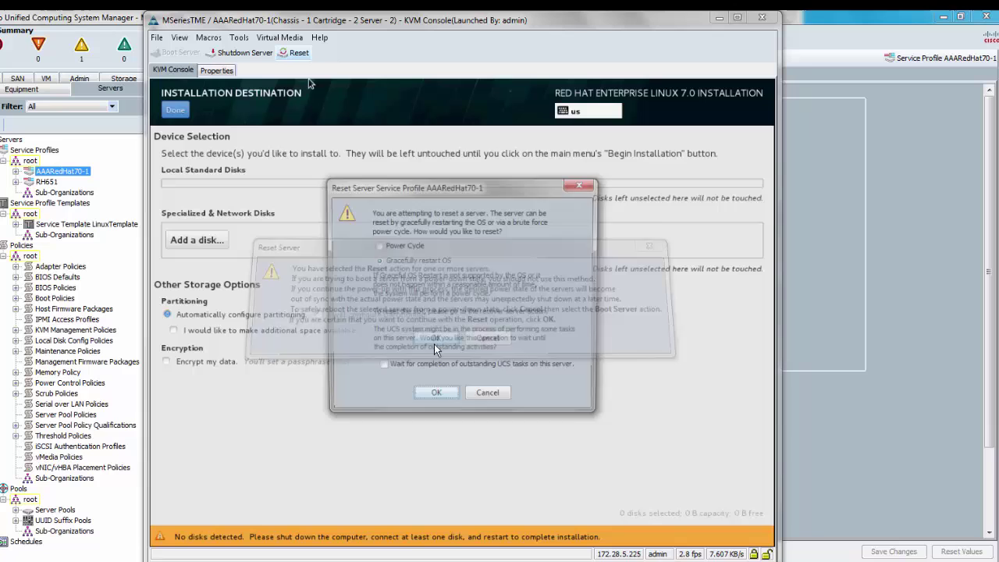
left_click(387, 247)
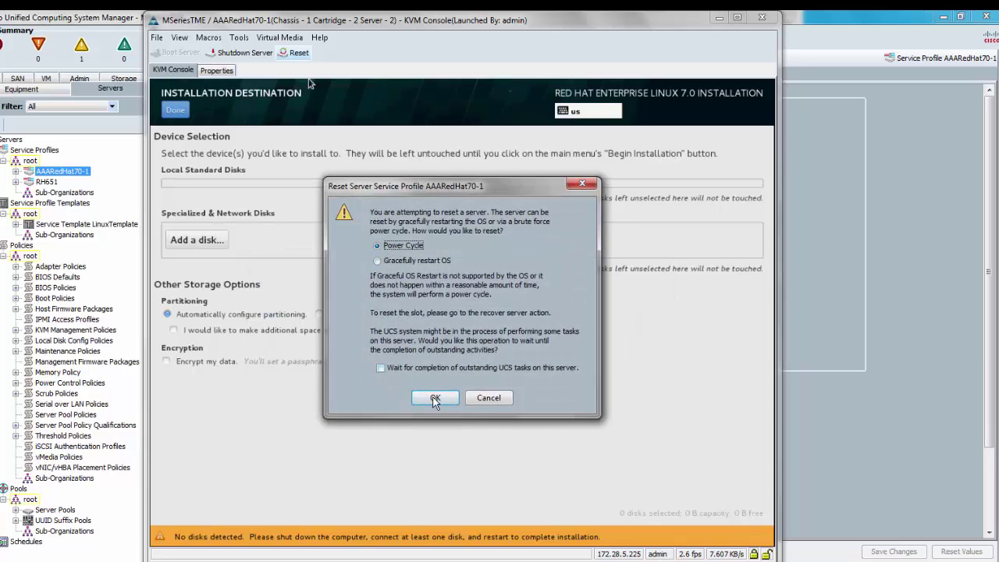
left_click(435, 398)
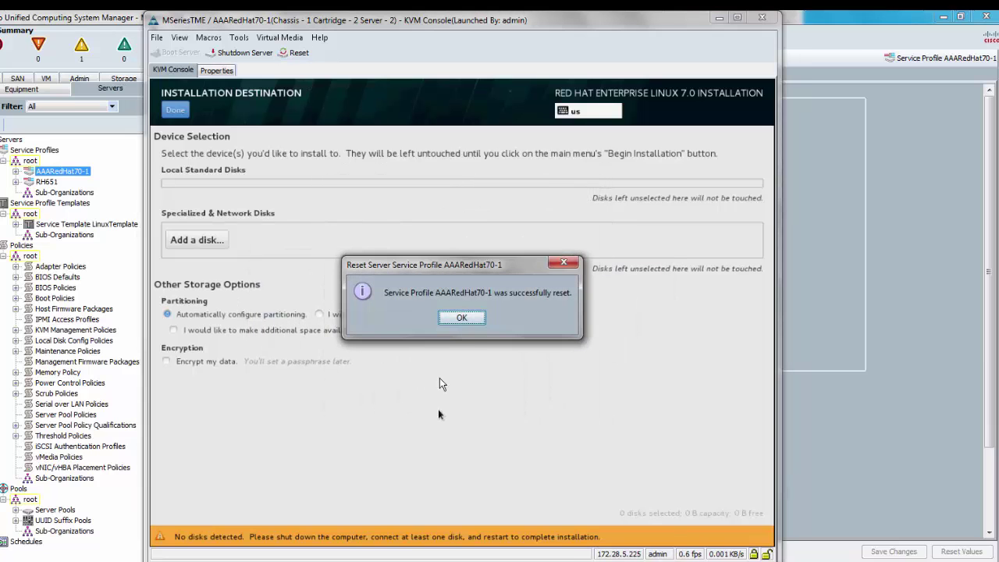
left_click(461, 317)
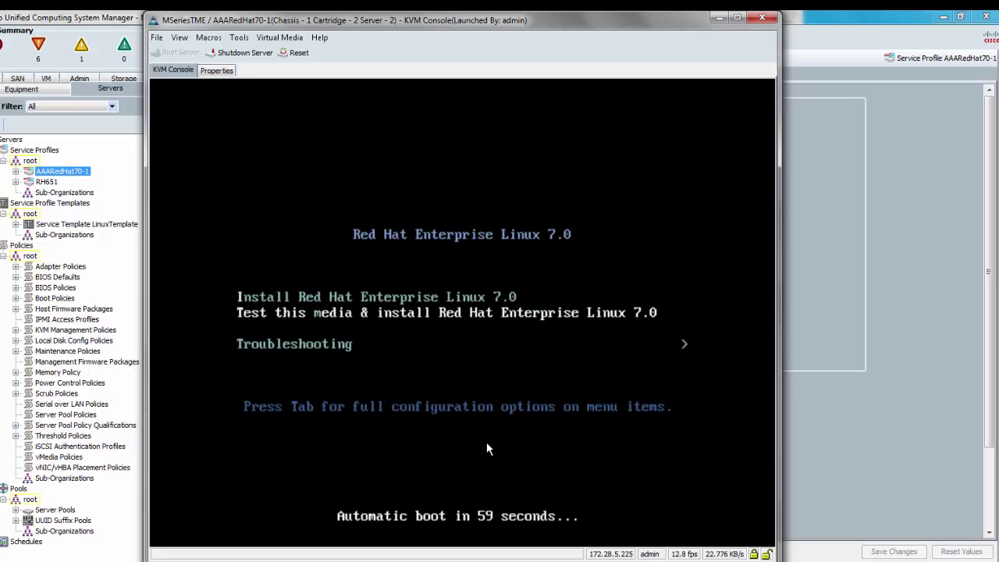
Boot the Install Red Hat Enterprise Linux 7.0 entry with dd appended to its boot options
key("Up")
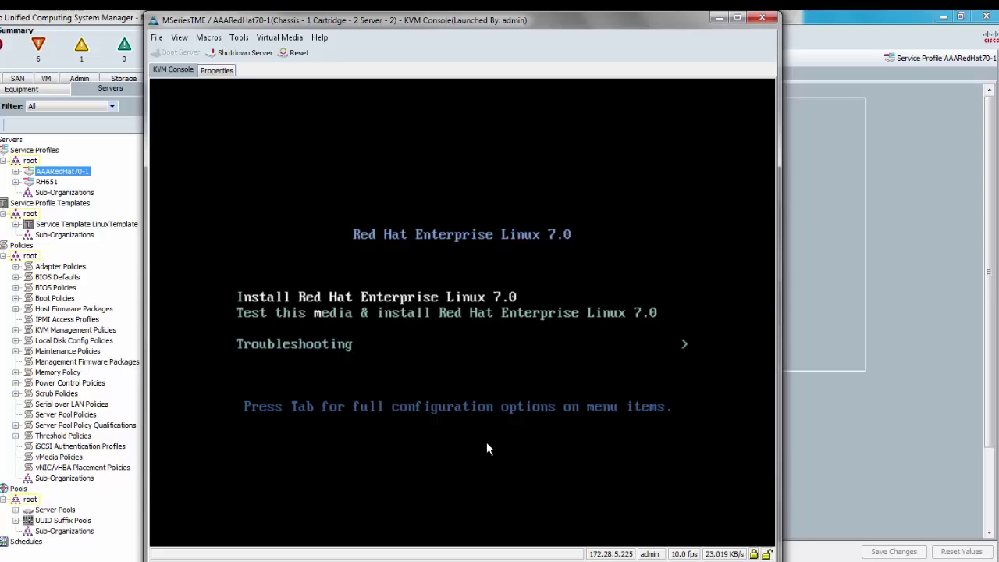
key("Tab")
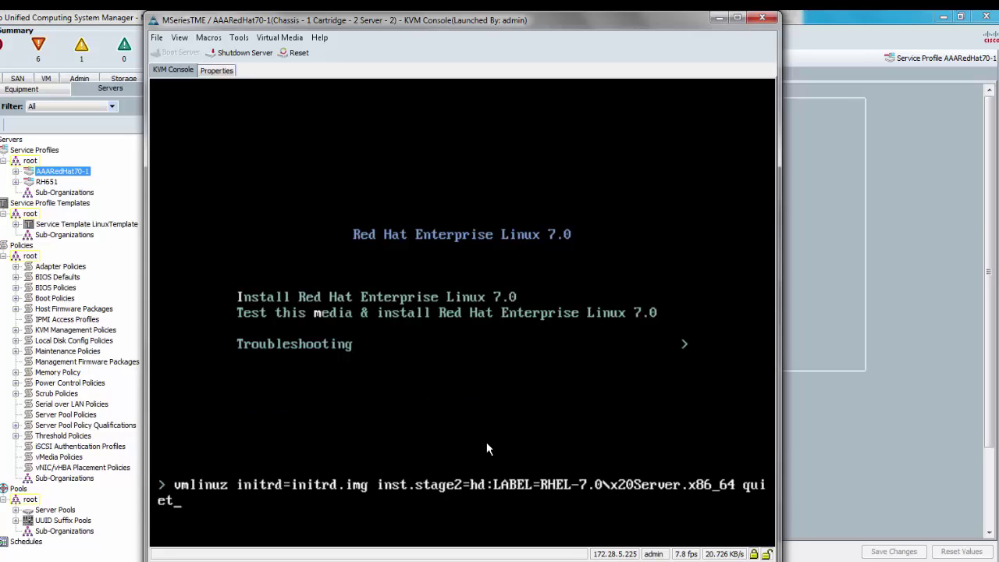
type("dd")
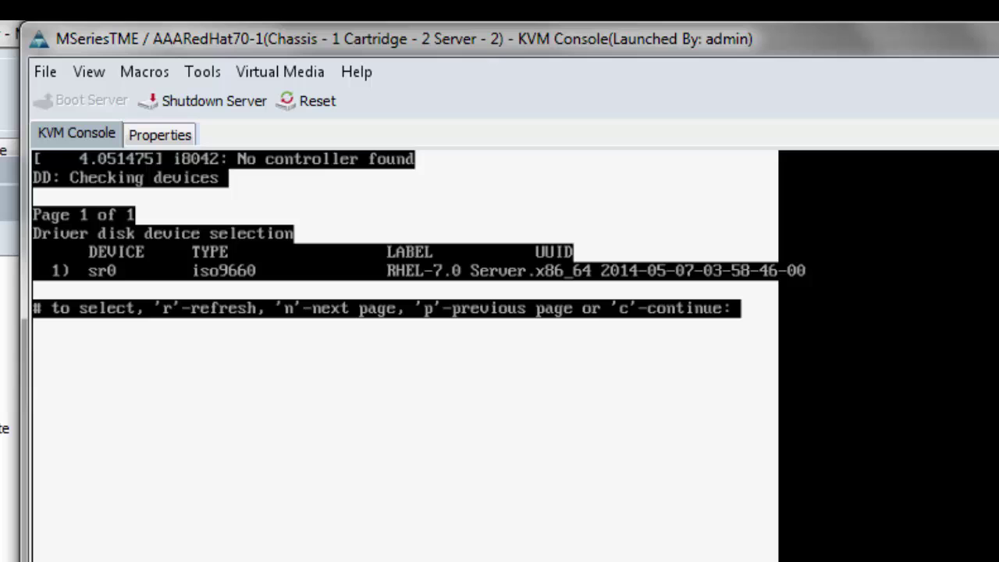
Un-map rhel-server-7.0-x86_64-dvd.iso from the server's virtual CD/DVD
left_click(283, 72)
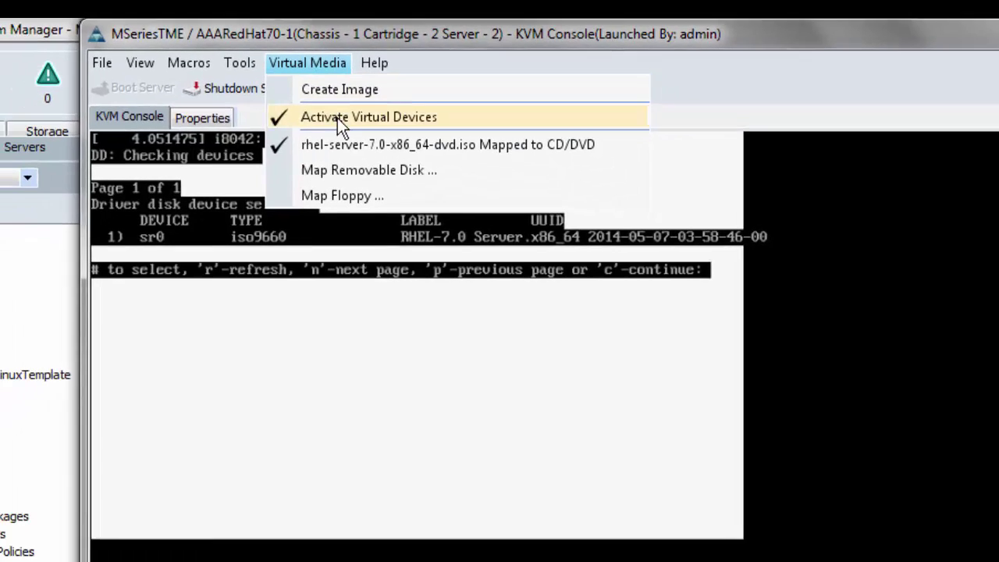
left_click(324, 169)
left_click(555, 498)
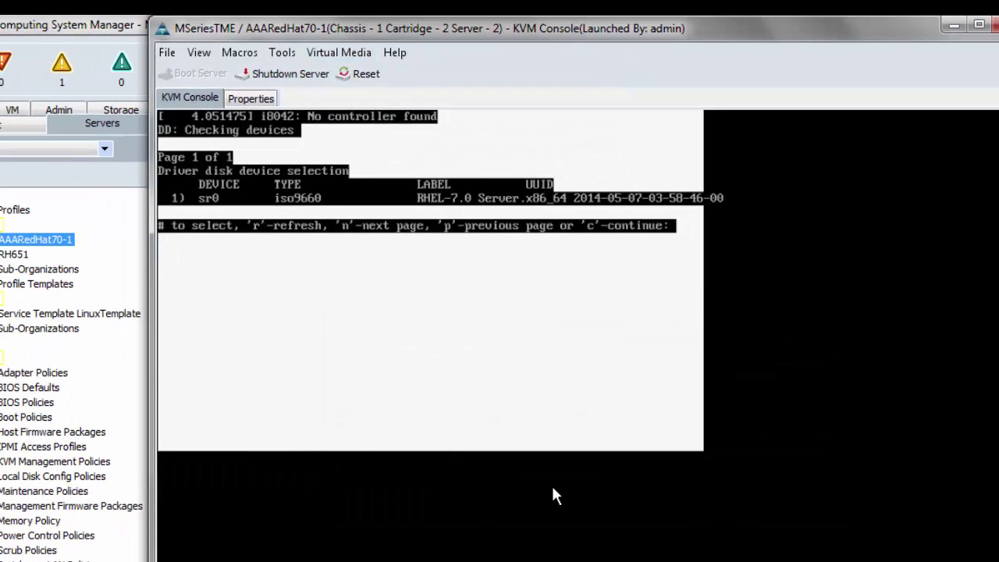
Map dd-snic-0.0.1.22-rhel7.0.iso from the Downloads\Cisco\MSeriesDrivers folder as the server's virtual CD/DVD
left_click(337, 55)
left_click(381, 123)
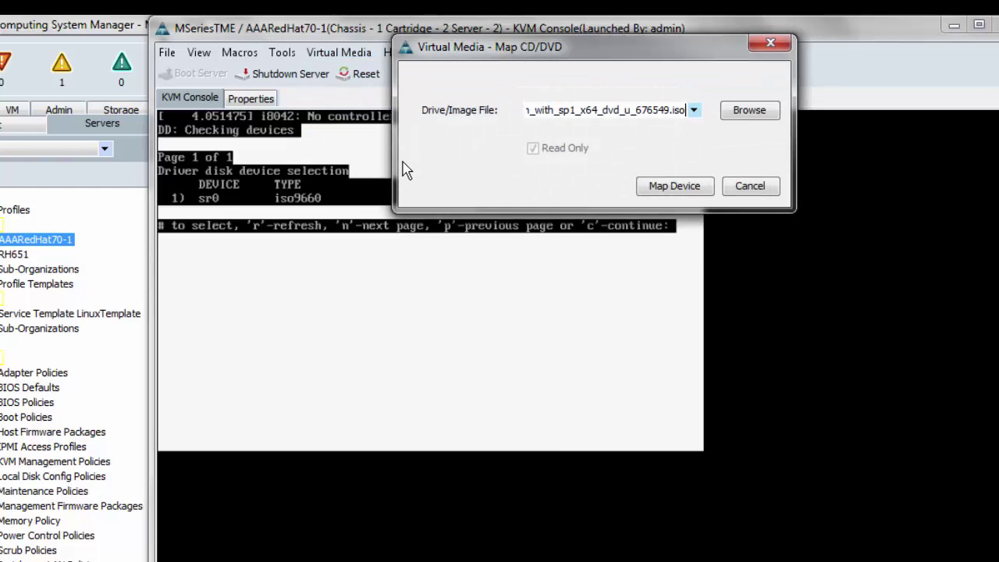
left_click(724, 109)
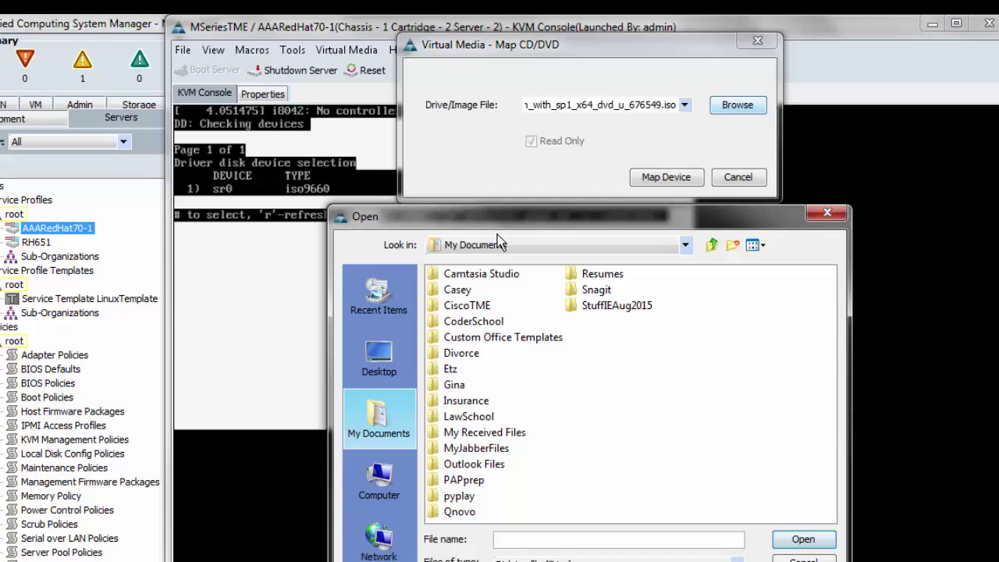
left_click(498, 238)
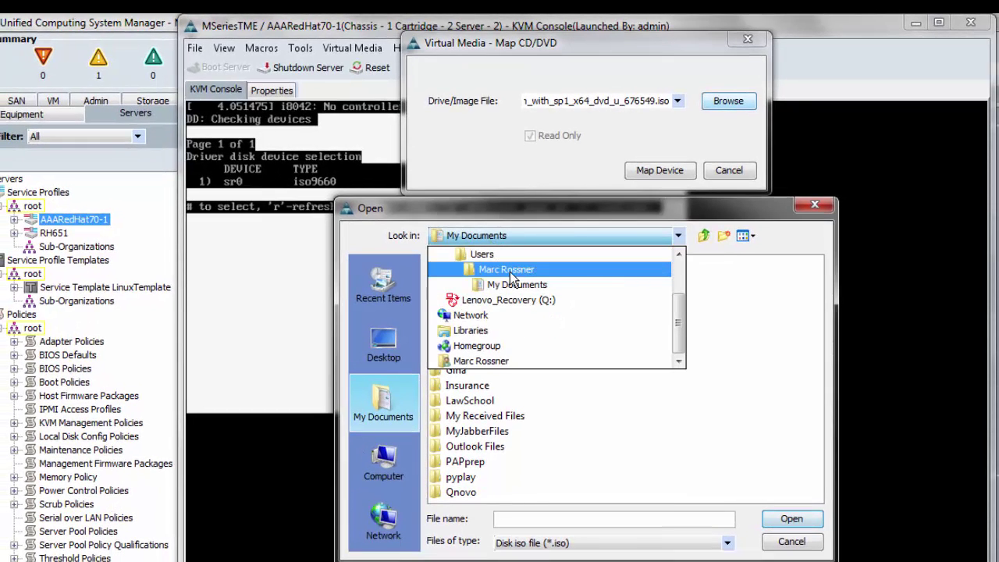
left_click(511, 269)
double_click(472, 354)
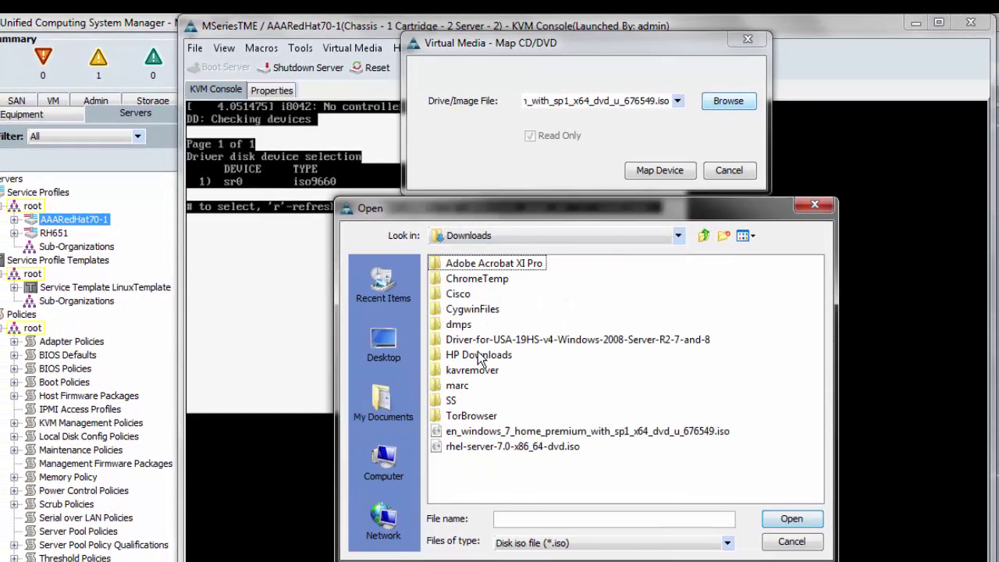
double_click(458, 293)
double_click(484, 263)
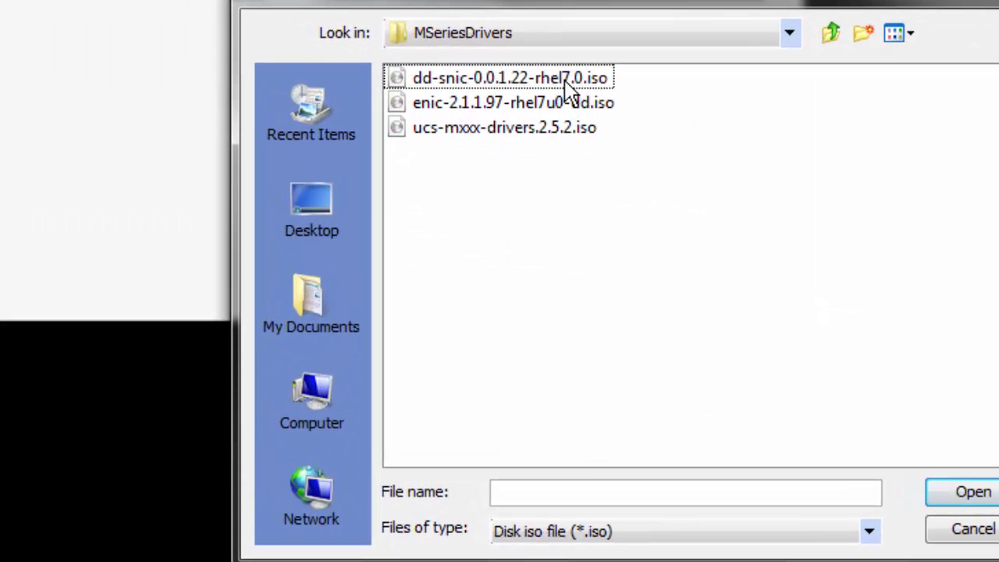
left_click(566, 80)
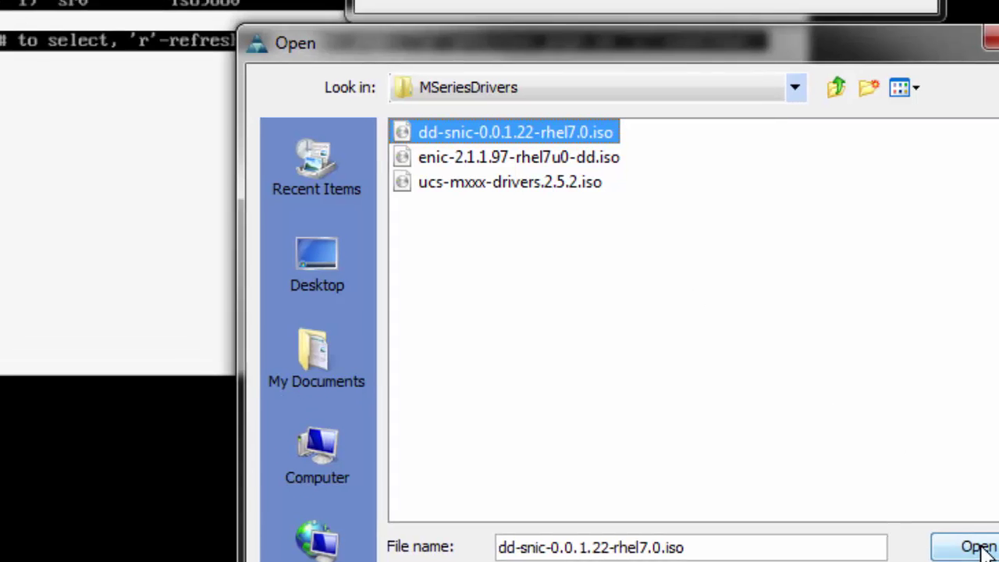
left_click(981, 548)
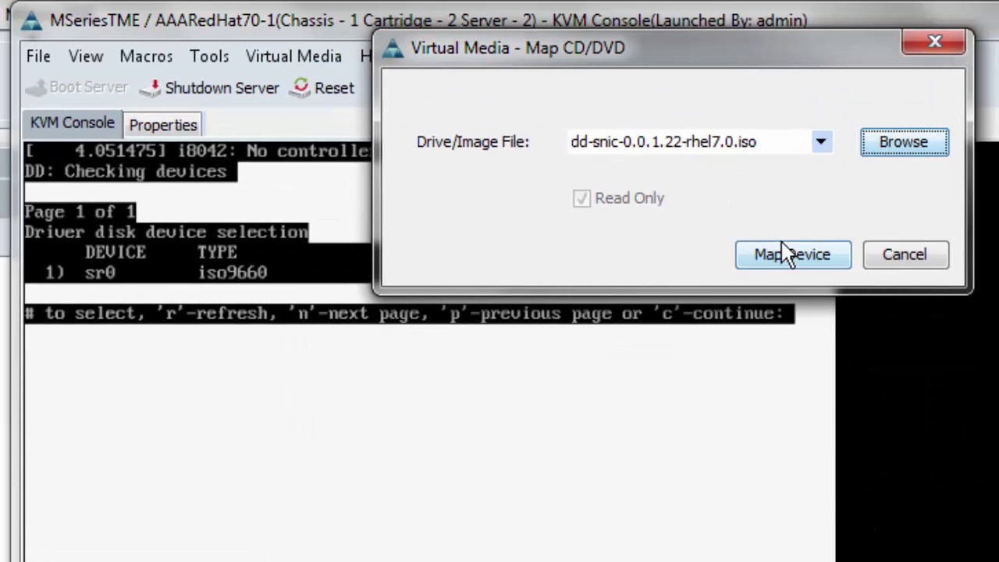
left_click(789, 254)
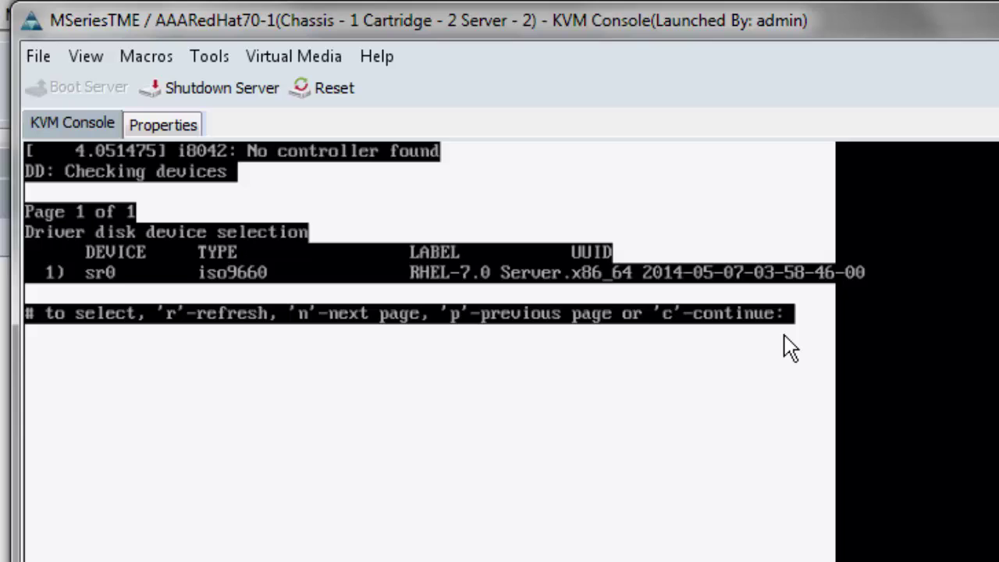
Refresh the driver disk device list and select device 1, the sr0 disk labelled CDROM
type("r")
key("Return")
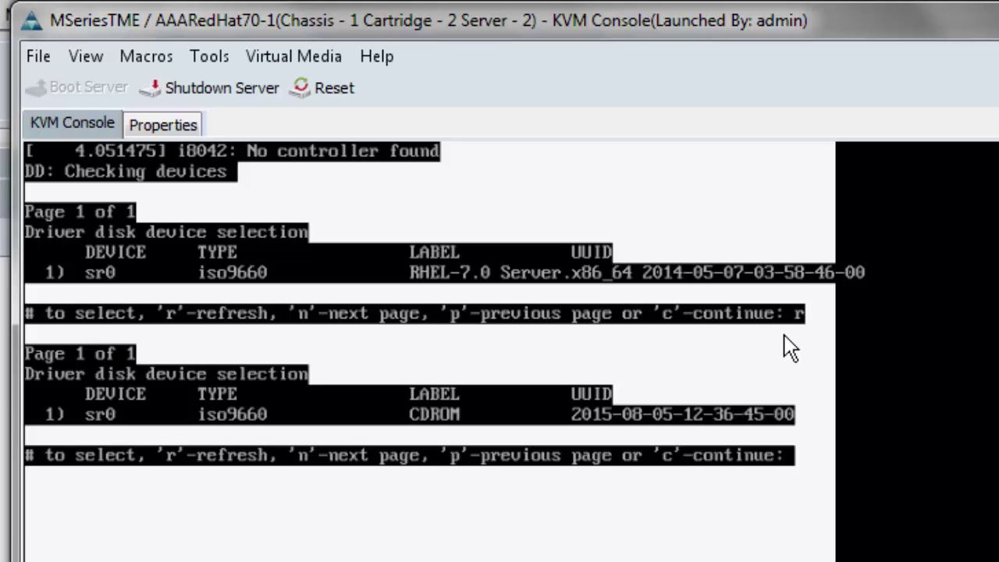
type("1")
key("Return")
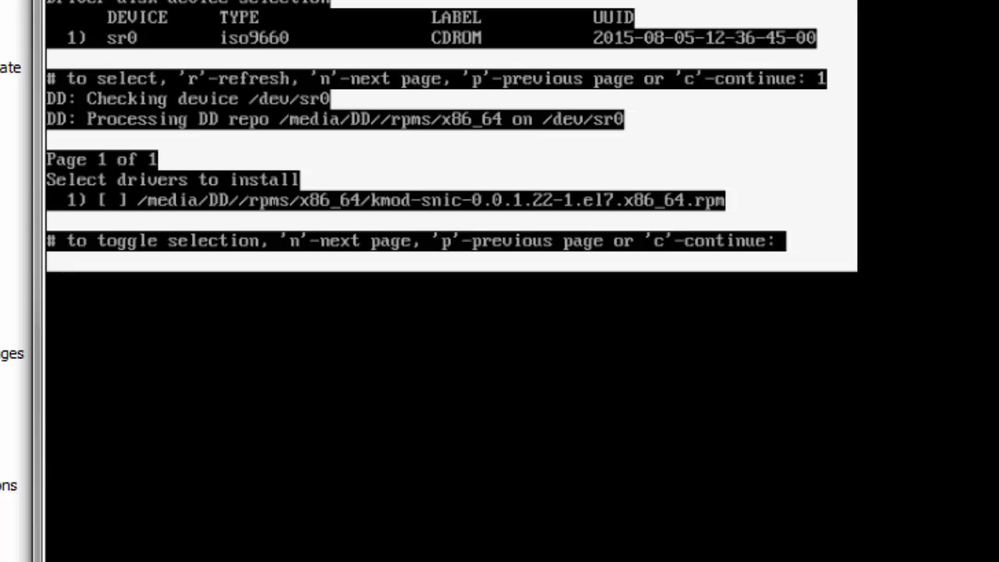
Mark the kmod-snic-0.0.1.22-1.el7.x86_64.rpm driver for installation and continue to extract it
type("1")
key("Return")
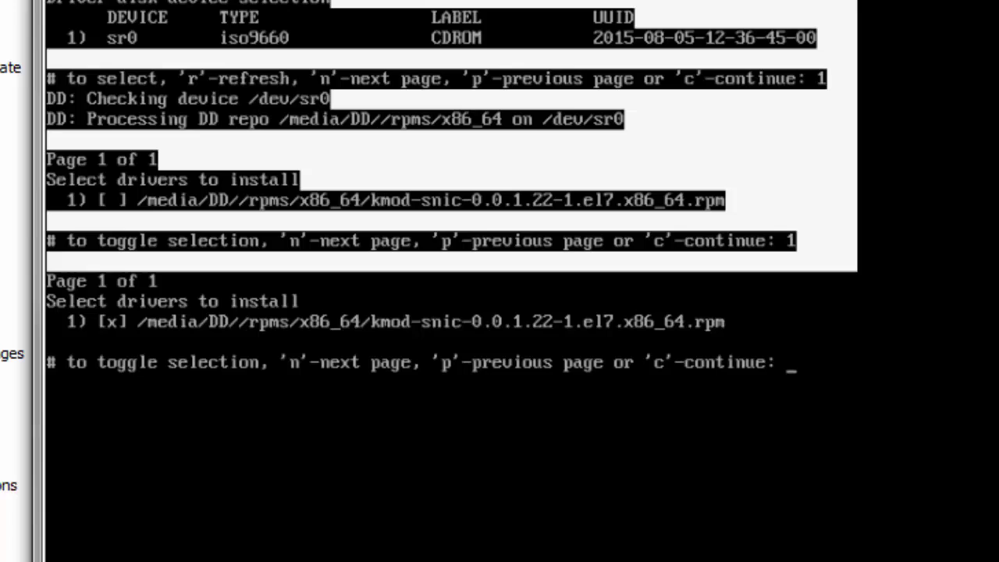
type("c")
key("Return")
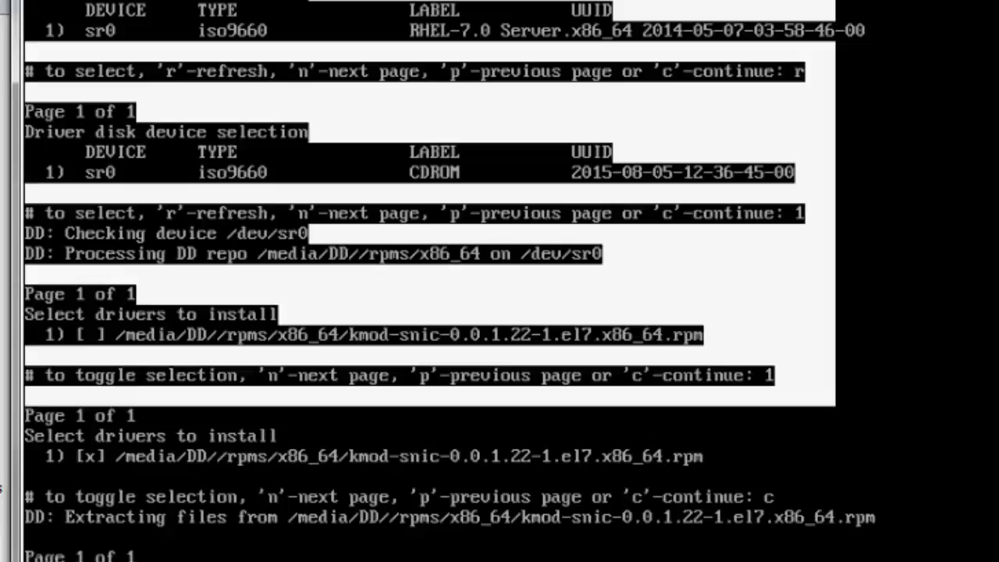
Un-map dd-snic-0.0.1.22-rhel7.0.iso from the virtual CD/DVD, confirming the un-map request
left_click(262, 15)
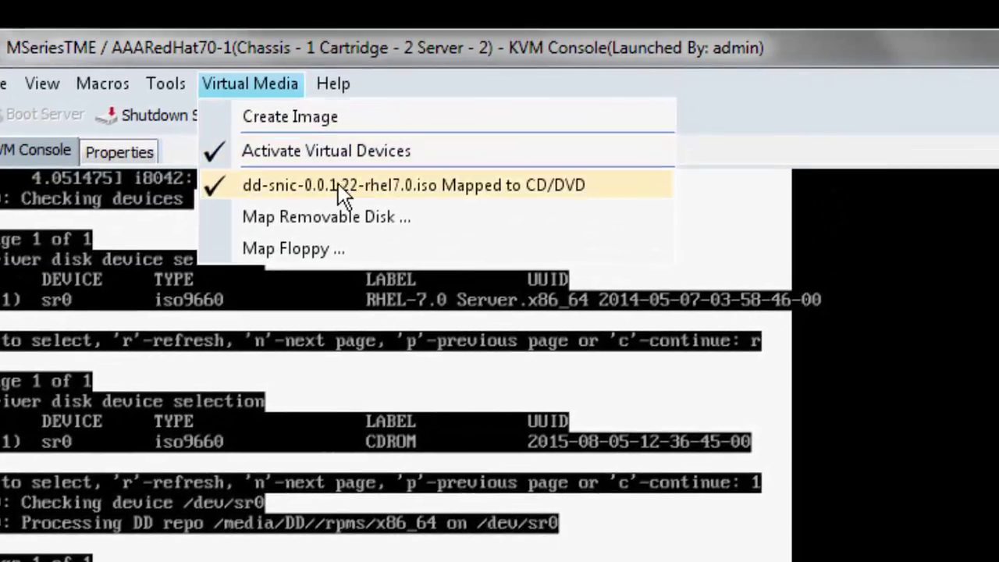
left_click(339, 189)
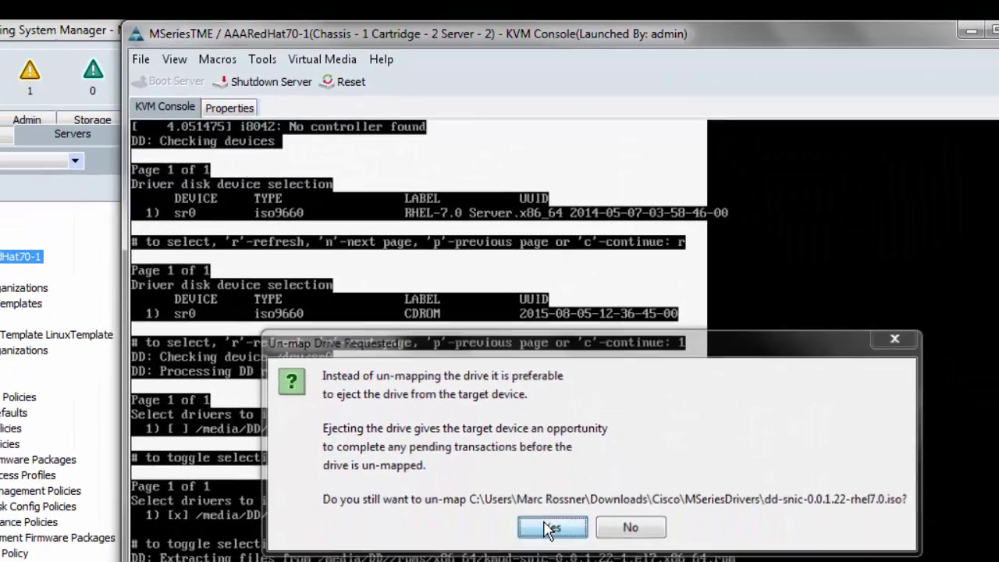
left_click(548, 523)
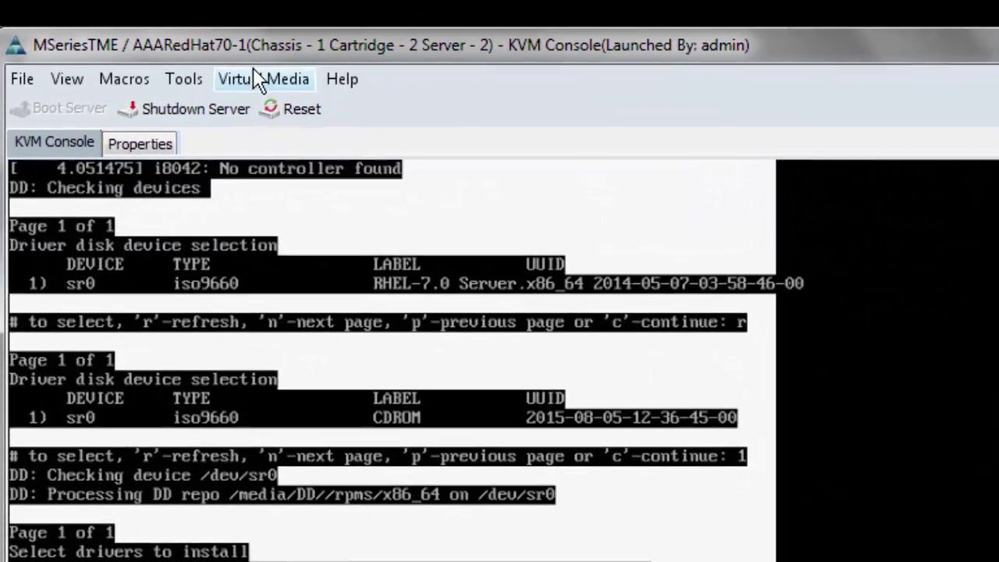
Map enic-2.1.1.97-rhel7u0-dd.iso from the Downloads\Cisco\MSeriesDrivers folder as the server's virtual CD/DVD
left_click(312, 59)
left_click(363, 134)
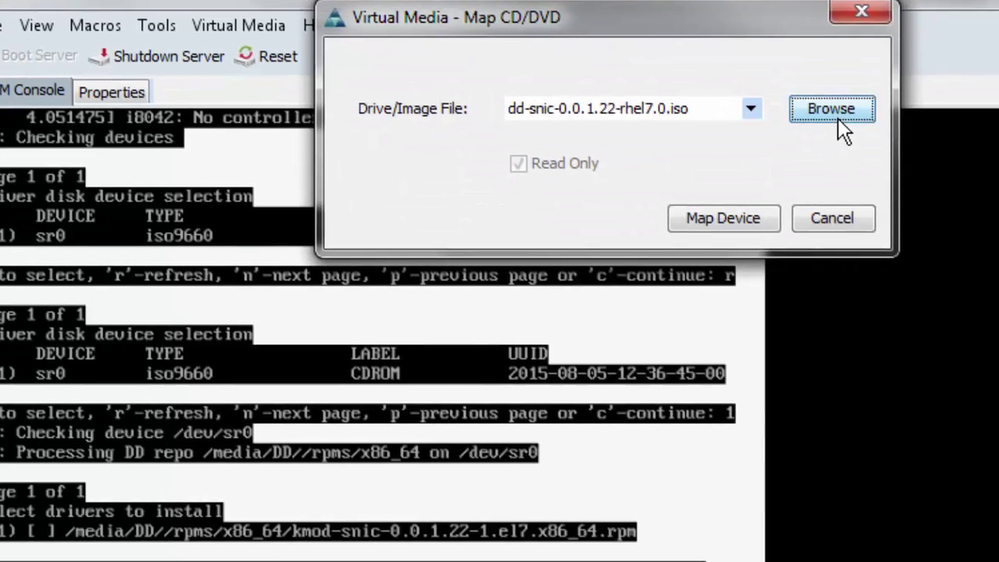
left_click(849, 170)
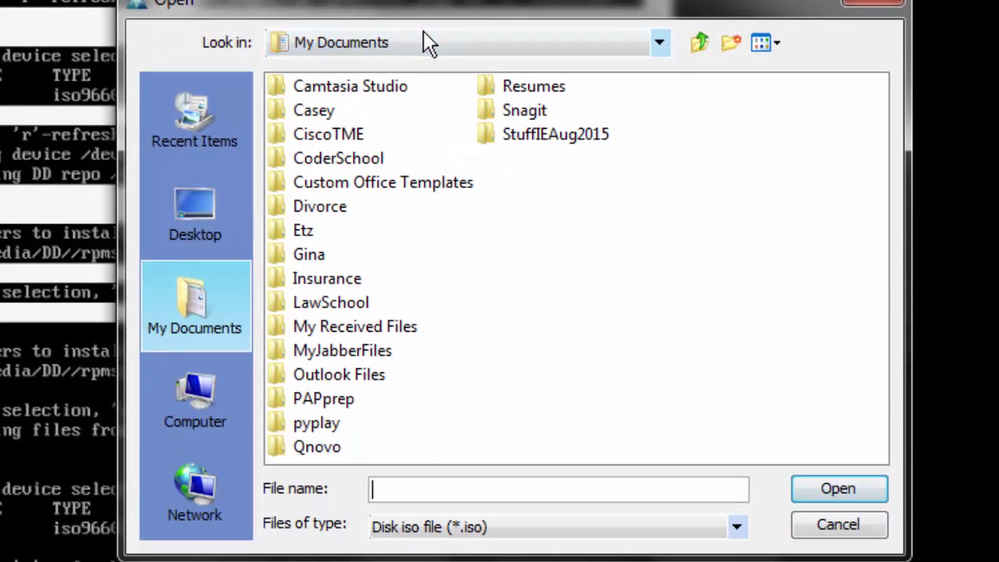
left_click(464, 153)
left_click(426, 94)
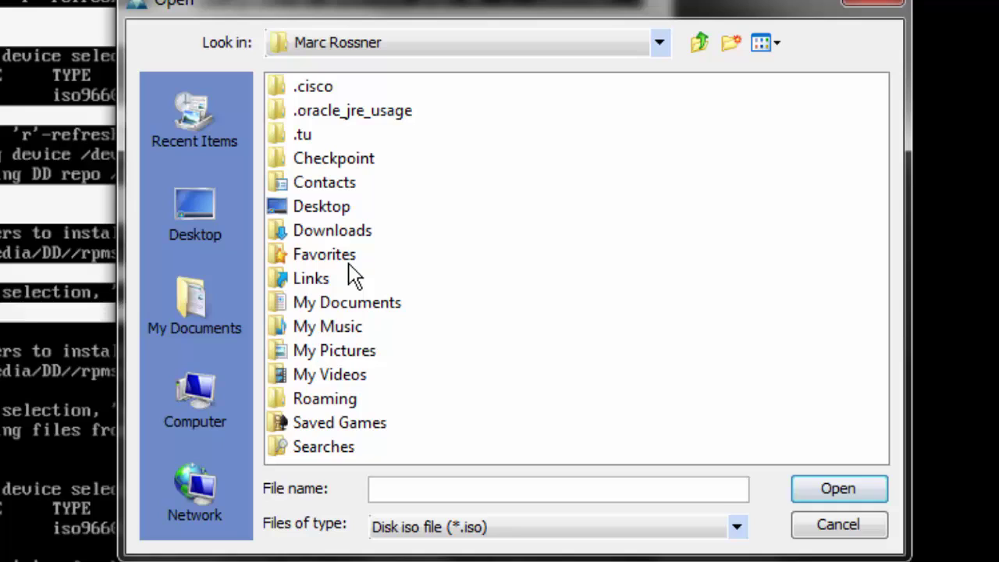
double_click(351, 232)
double_click(311, 135)
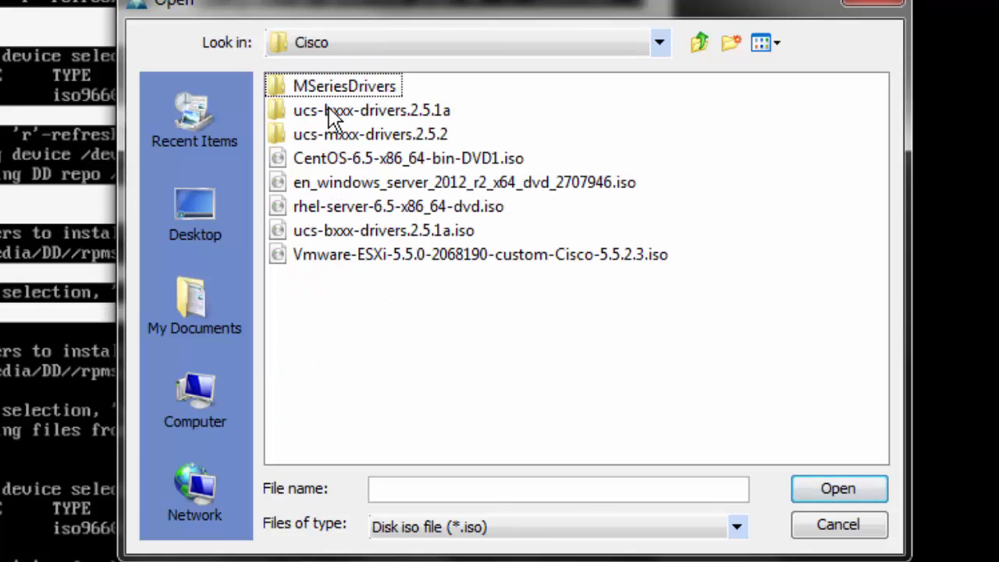
double_click(332, 87)
double_click(394, 114)
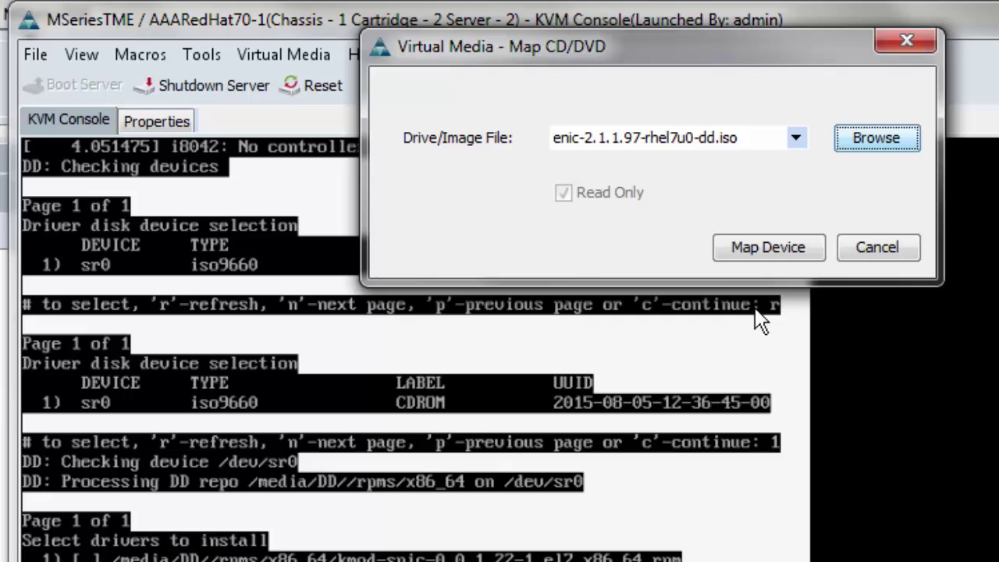
left_click(789, 241)
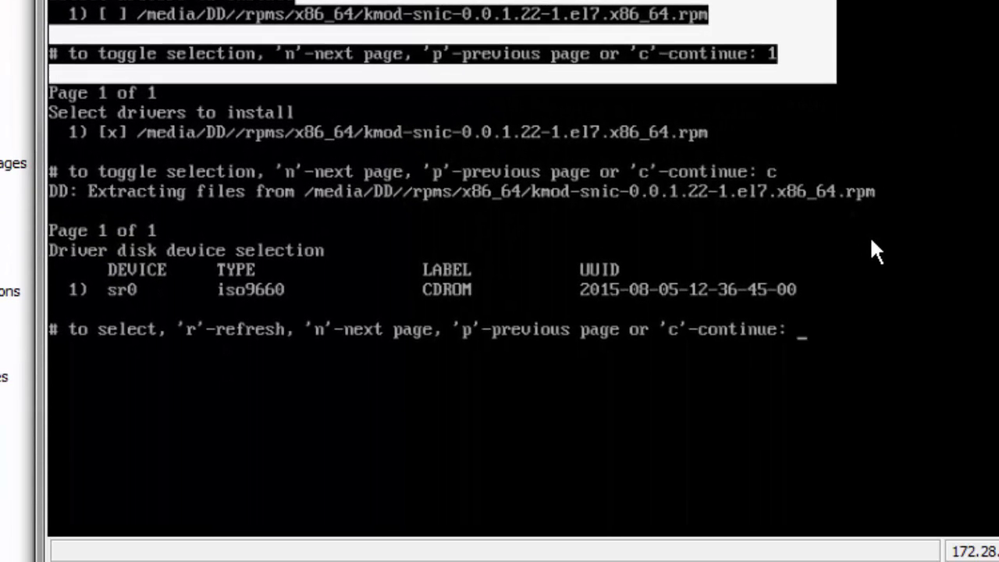
Refresh the driver disk device list and select device 1, the sr0 disk dated 2015-06-09
type("r")
key("Return")
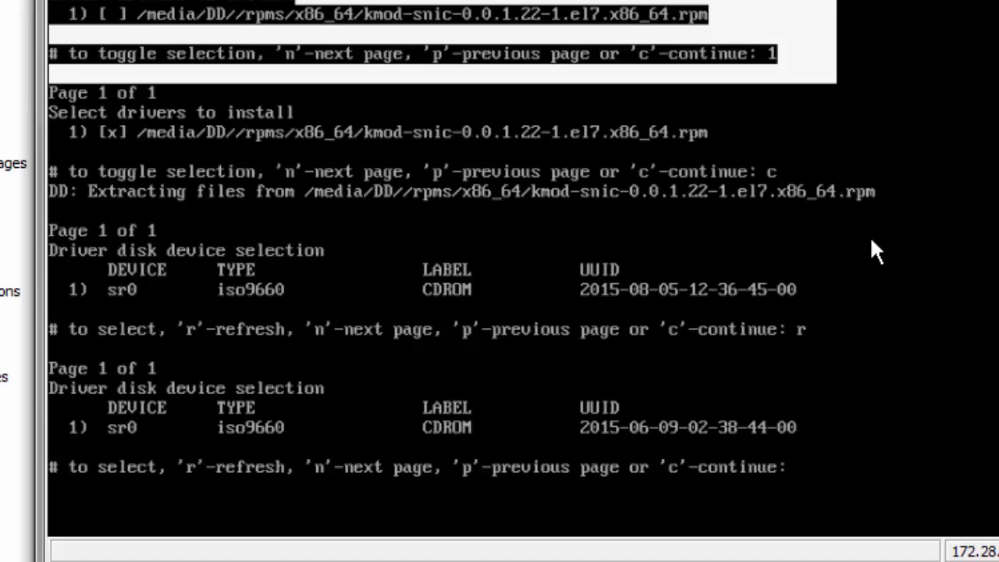
type("1")
key("Return")
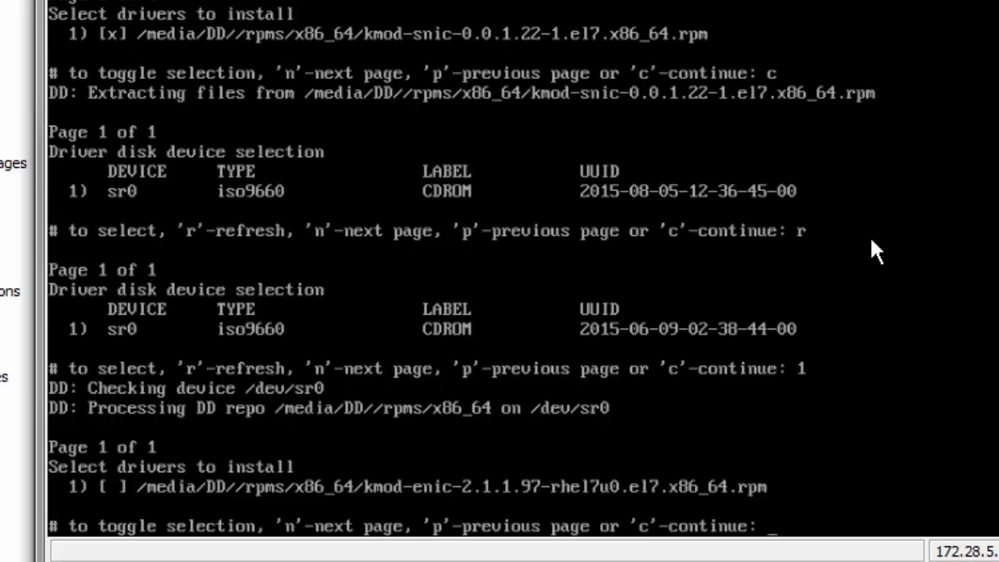
Mark the kmod-enic-2.1.1.97-rhel7u0.el7.x86_64.rpm driver for installation and continue to extract it
type("1")
key("Return")
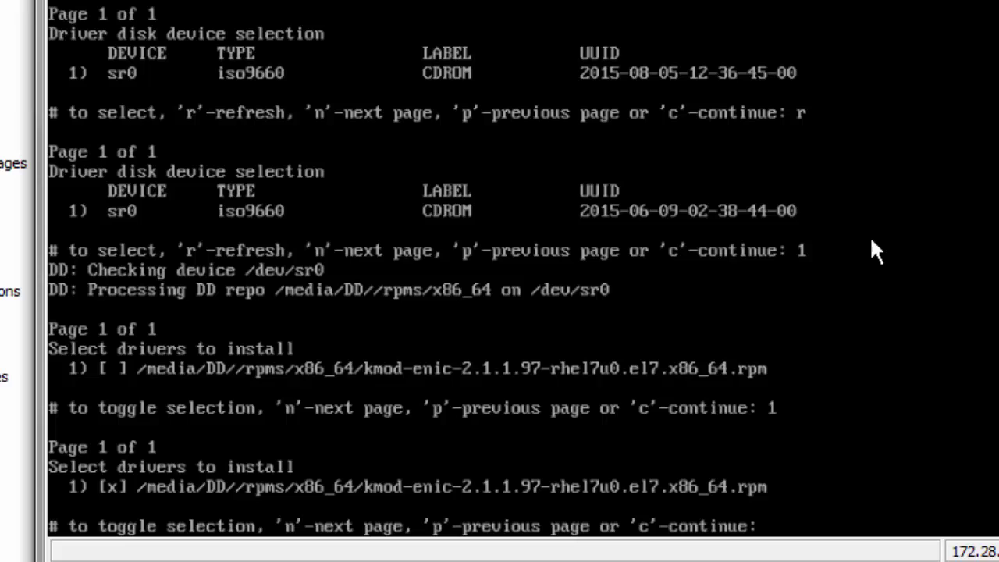
type("c")
key("Return")
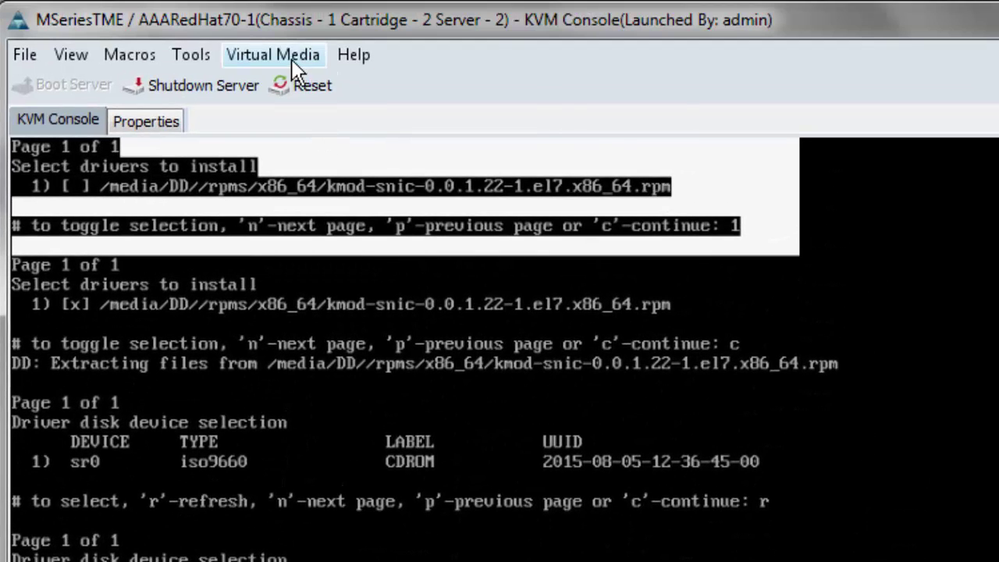
Un-map enic-2.1.1.97-rhel7u0-dd.iso from the virtual CD/DVD, confirming the un-map request
left_click(293, 62)
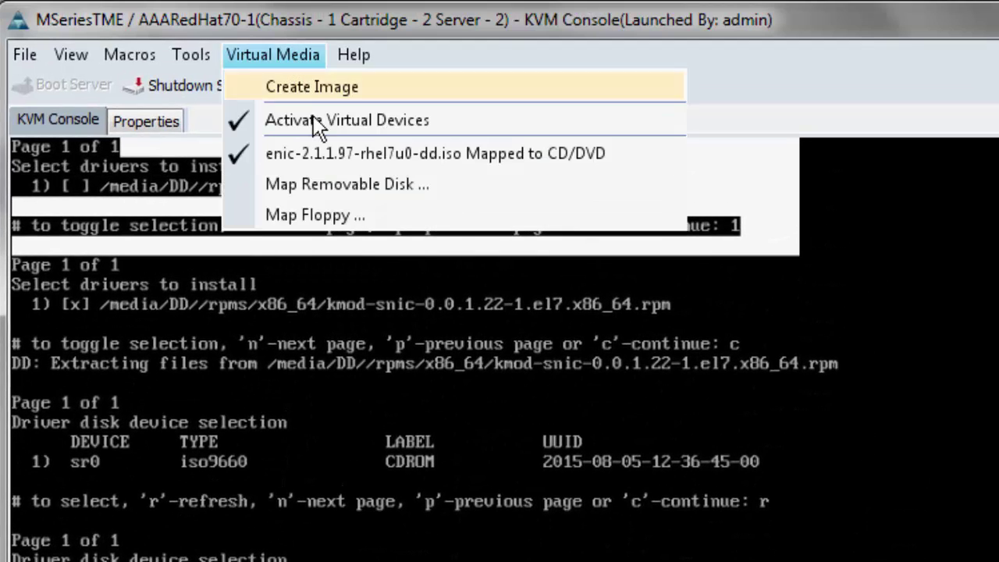
left_click(326, 163)
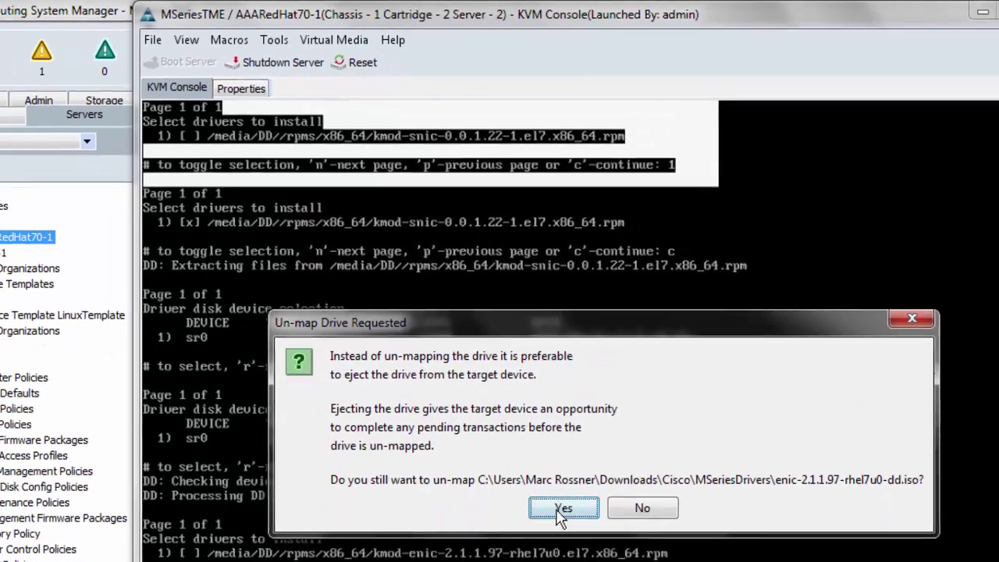
left_click(562, 508)
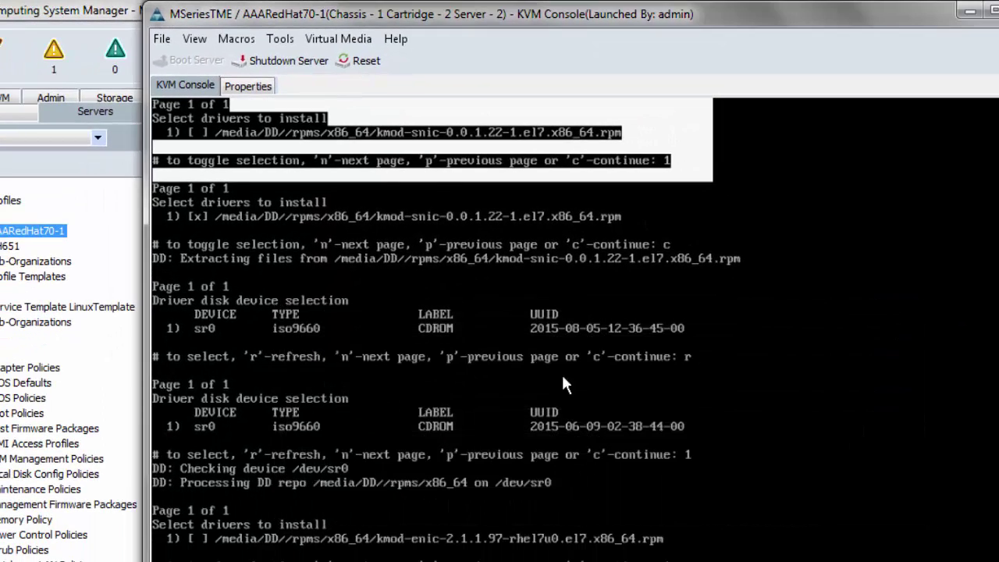
Map rhel-server-7.0-x86_64-dvd.iso from the Downloads folder as the server's virtual CD/DVD
left_click(340, 39)
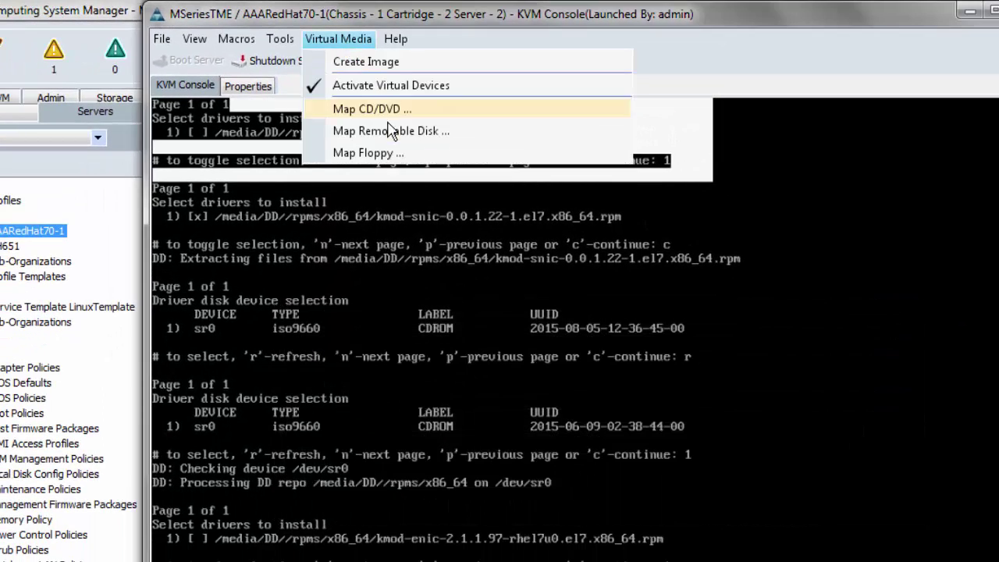
left_click(367, 108)
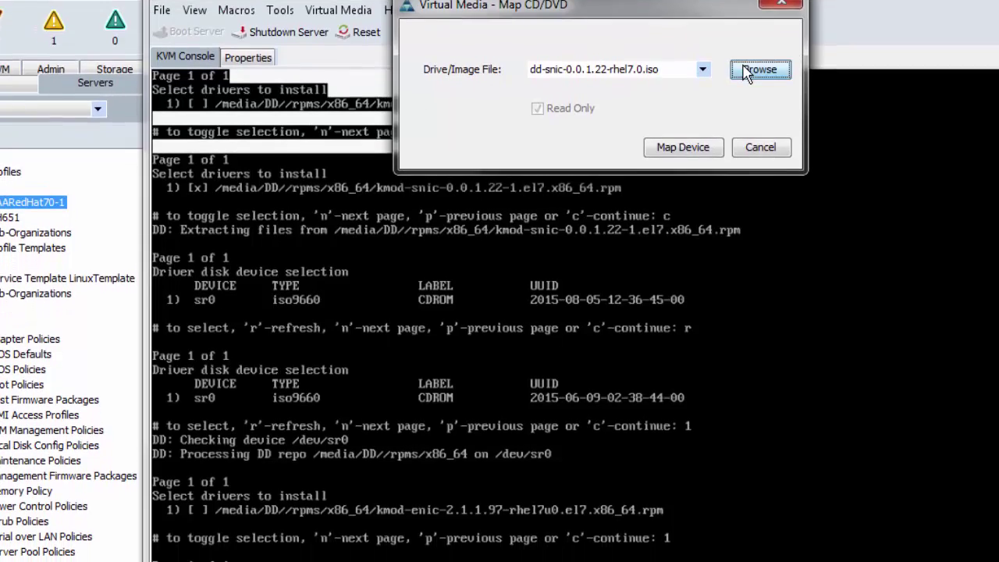
left_click(747, 73)
left_click(496, 178)
left_click(497, 211)
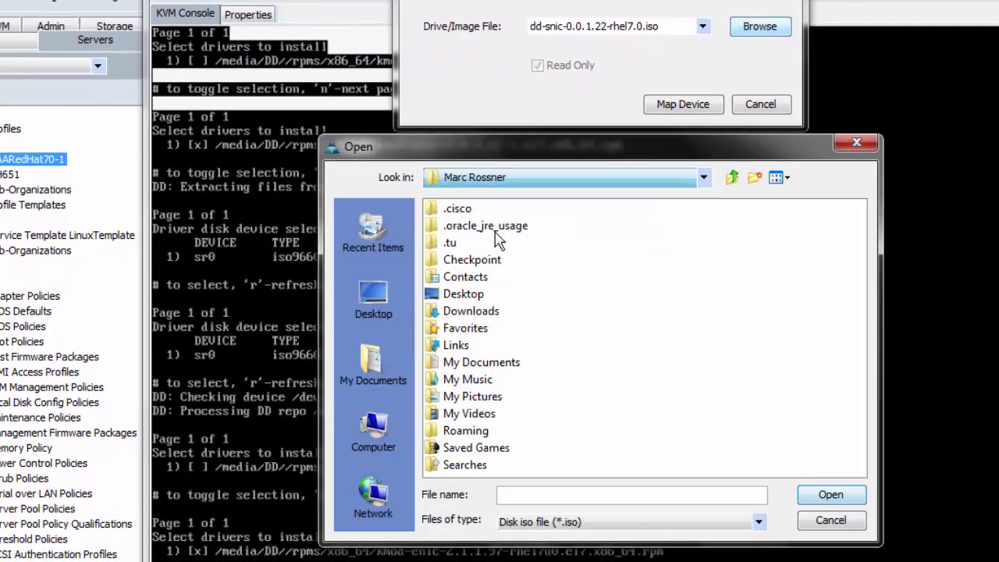
double_click(470, 312)
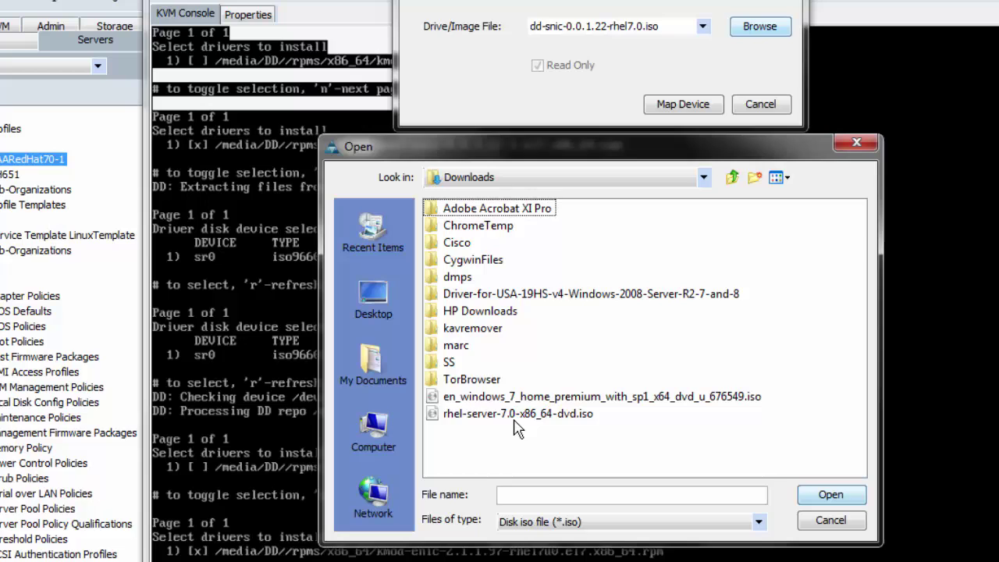
left_click(519, 414)
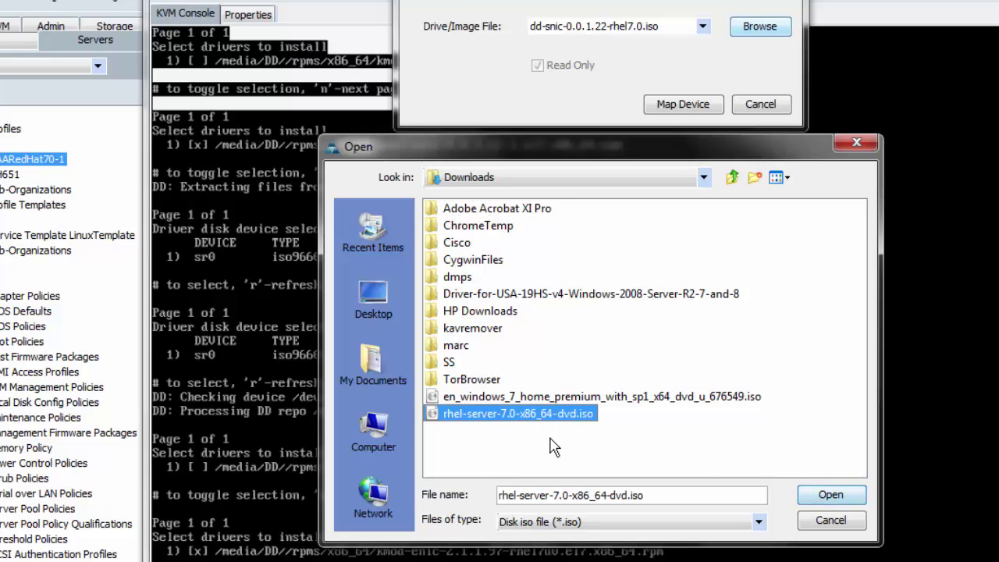
left_click(829, 495)
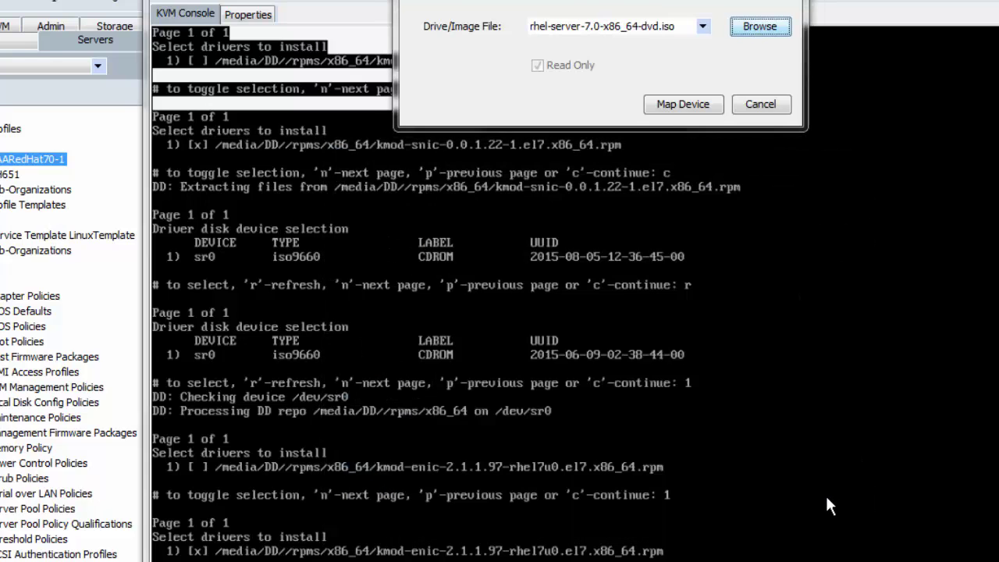
left_click(694, 111)
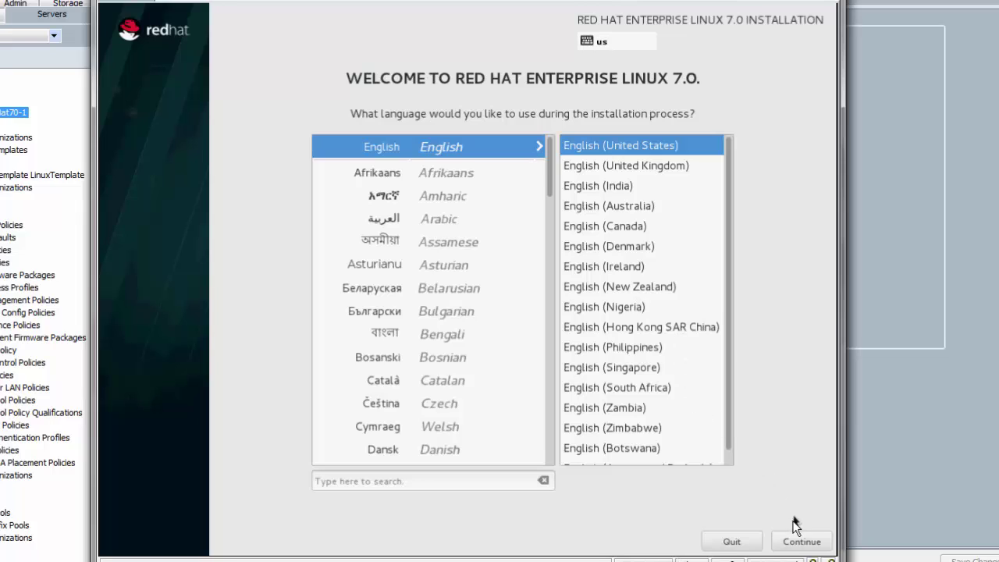
Accept English (United States) as the installation language and confirm the Cisco UCSME-MRAID12G disk with automatic partitioning as the destination
left_click(791, 541)
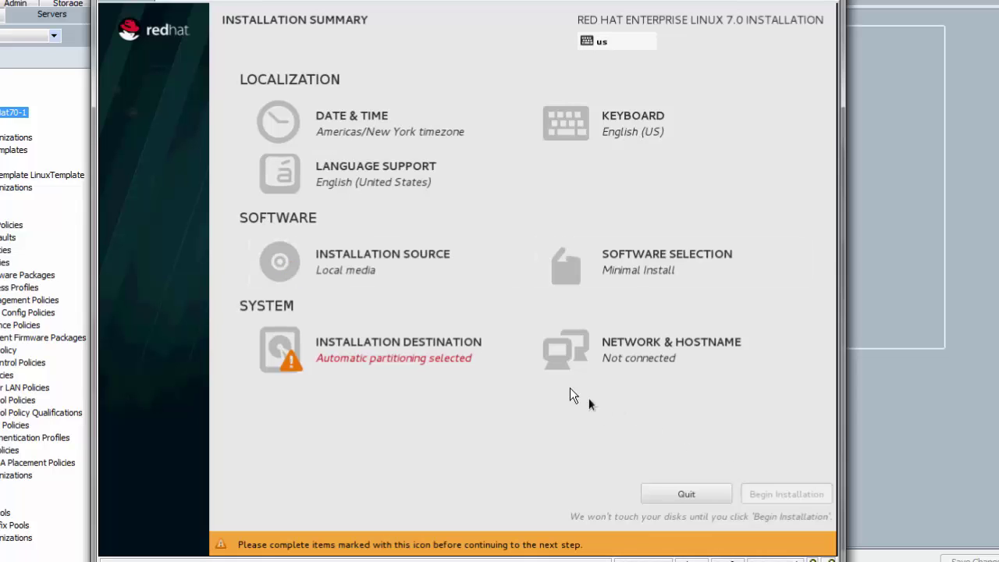
left_click(448, 355)
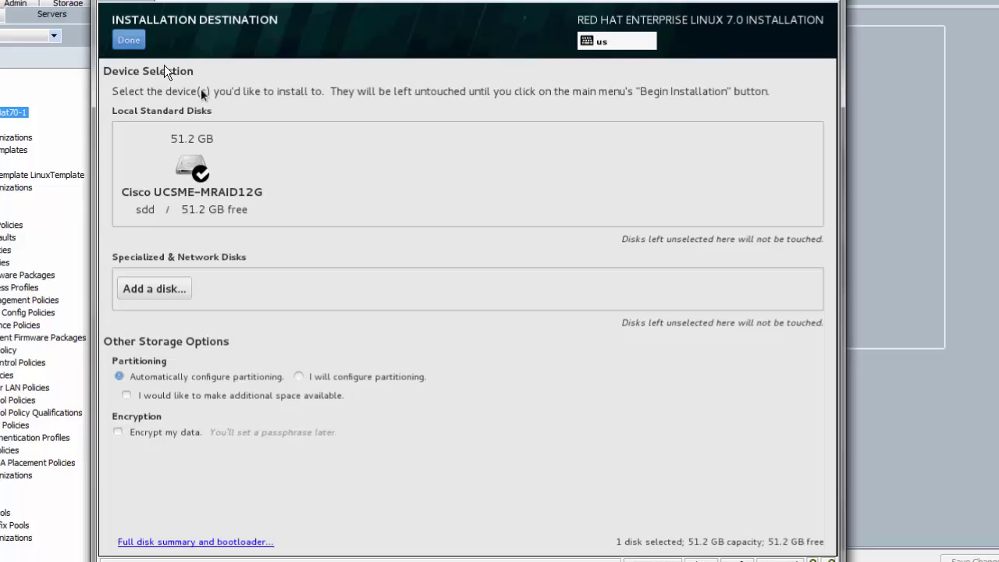
left_click(129, 41)
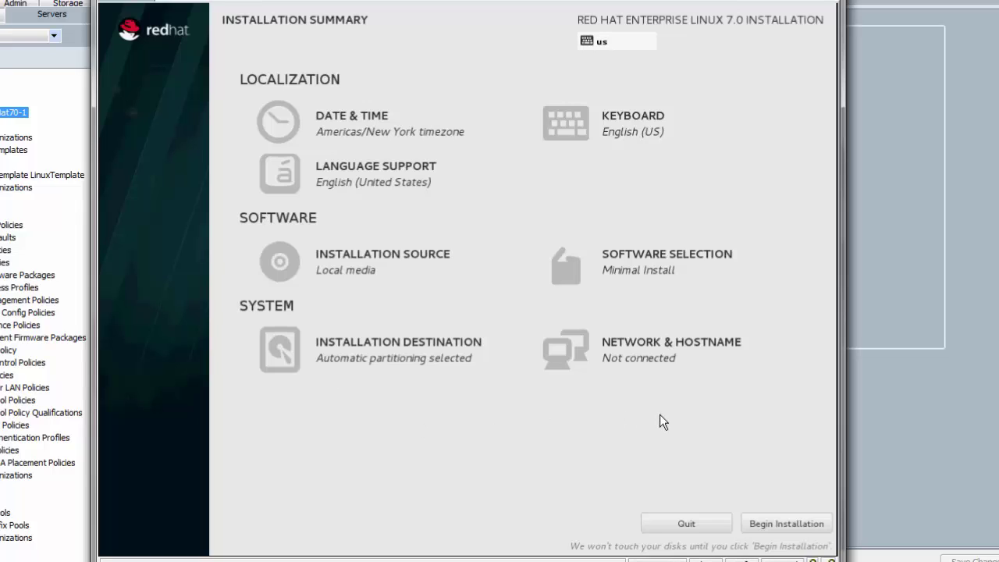
Set the software selection to Server with GUI with the DNS Name Server add-on, and begin the installation
left_click(649, 268)
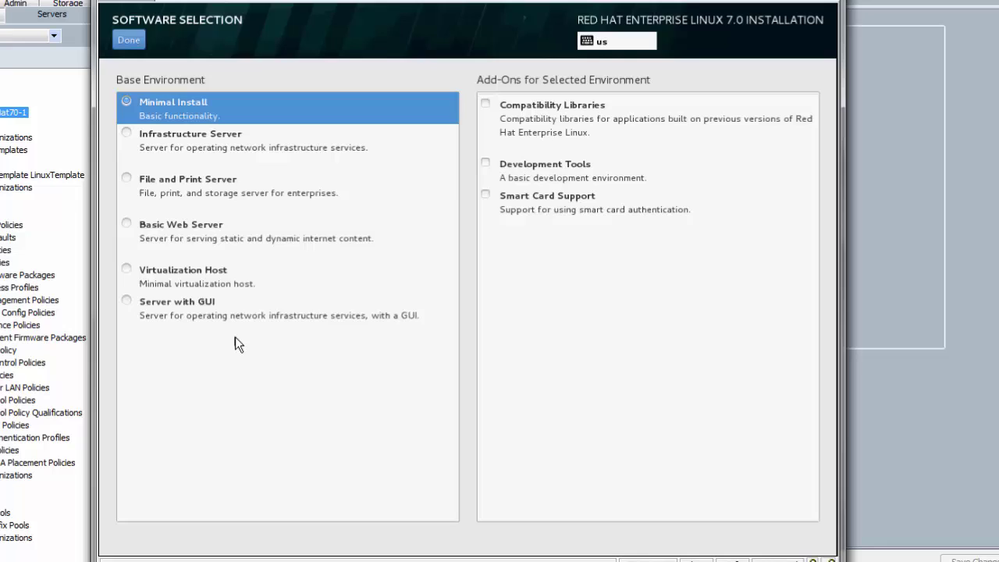
left_click(130, 303)
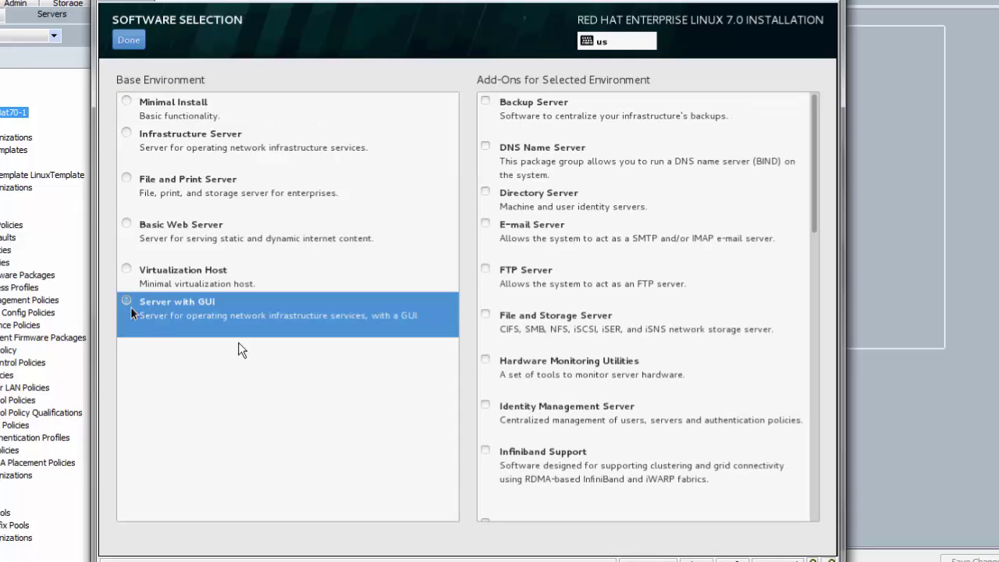
left_click(487, 148)
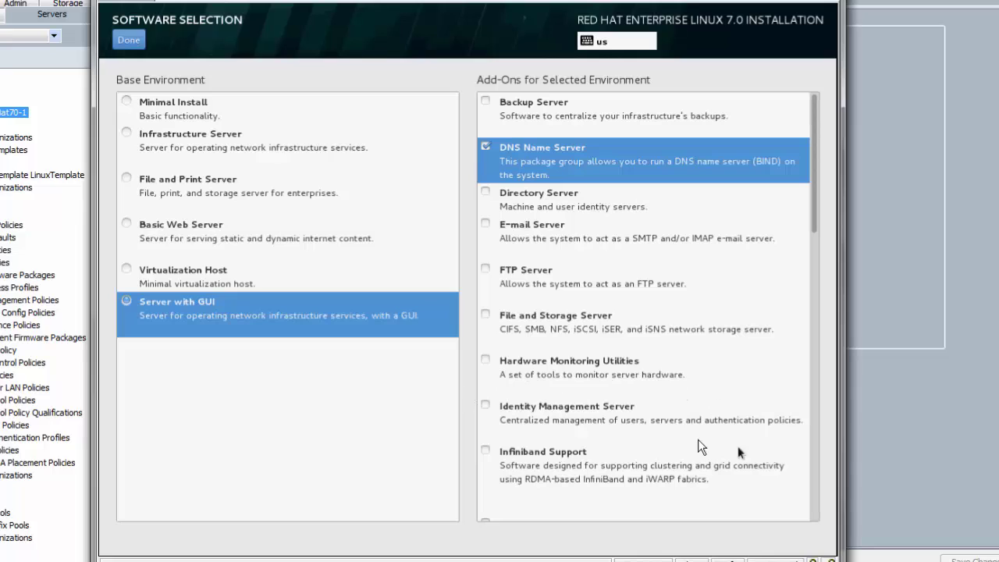
left_click(130, 40)
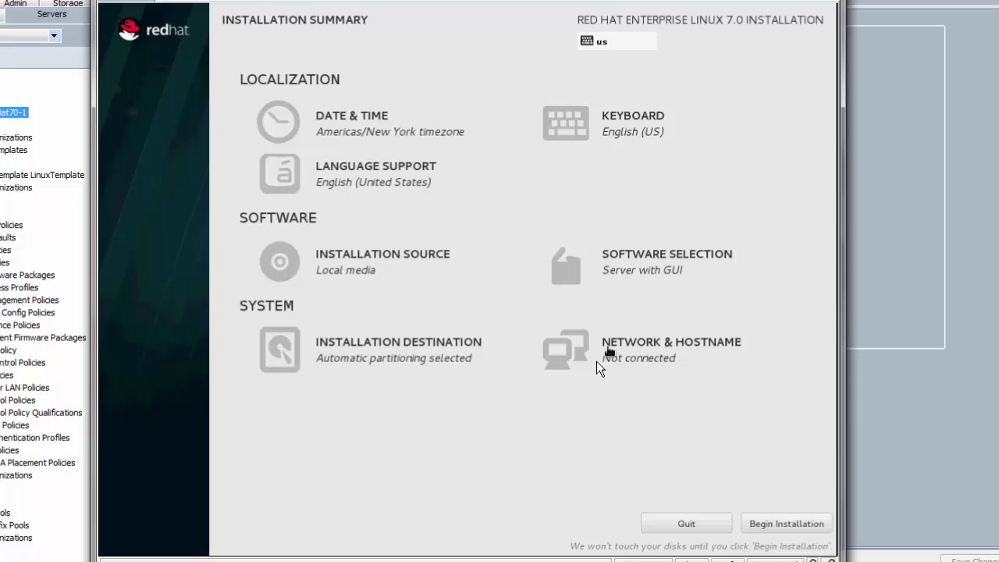
left_click(793, 525)
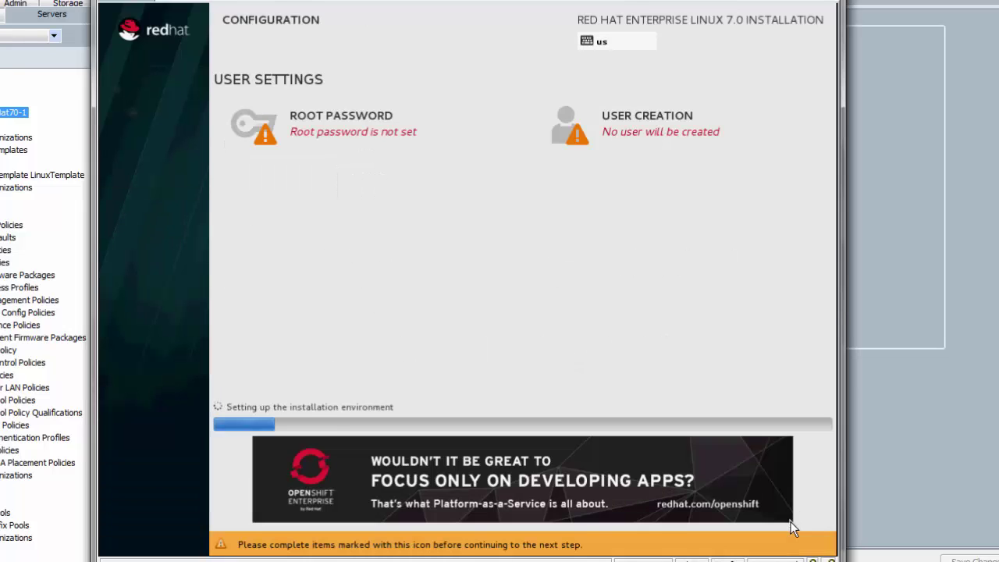